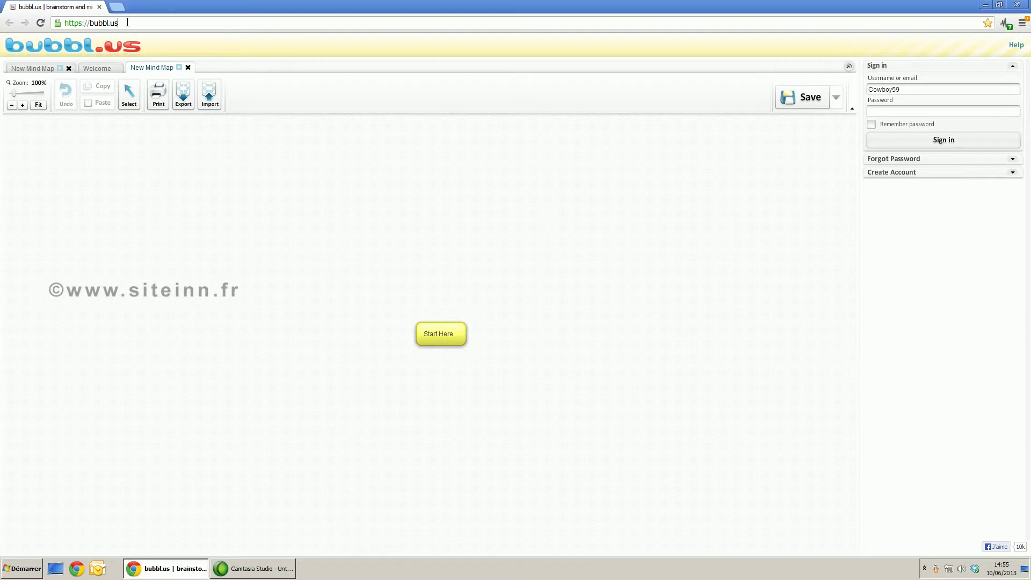
# Examine the site address and the fields of the account creation form, dismissing the sign-in reminders and collapsing the form again.
pyautogui.moveTo(126, 22); pyautogui.dragTo(63, 23)
pyautogui.click(198, 51)
pyautogui.click(1011, 174)
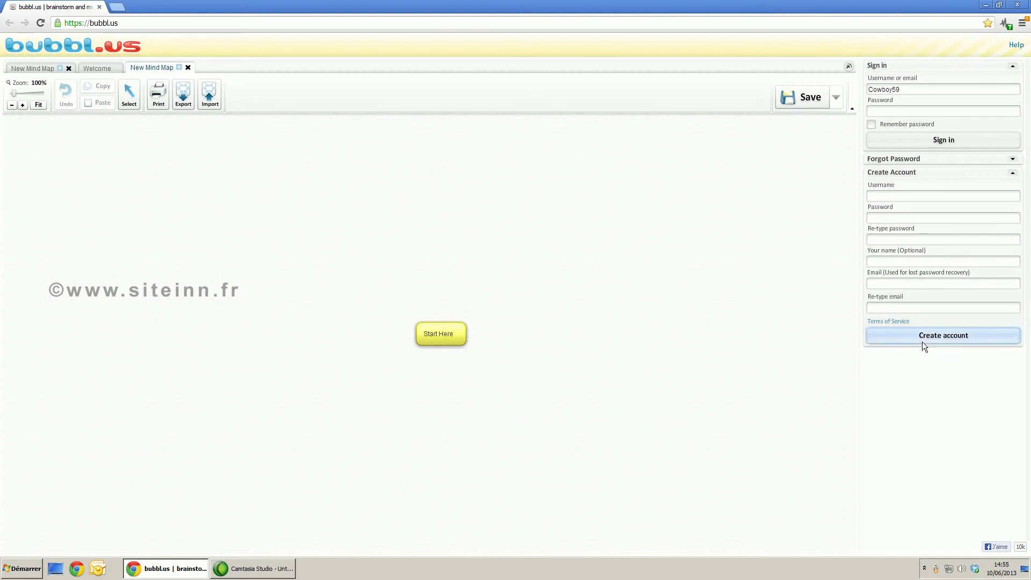
pyautogui.click(1011, 173)
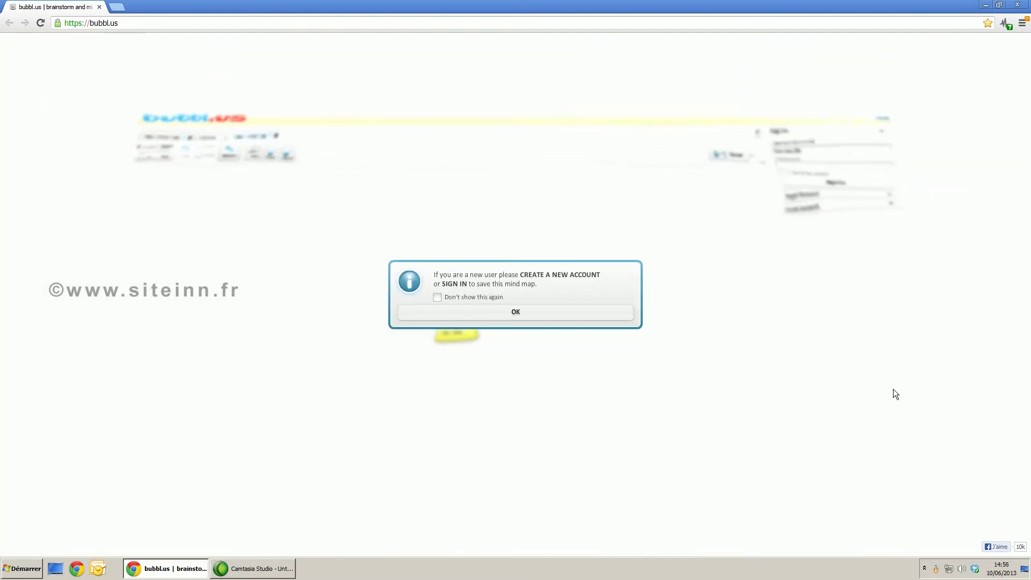
pyautogui.click(467, 313)
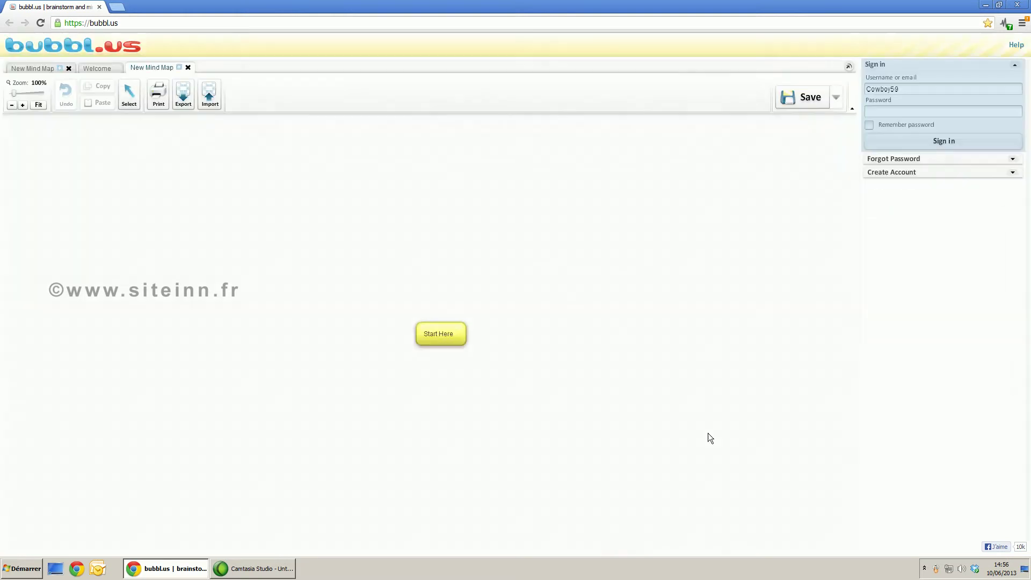
pyautogui.click(1011, 172)
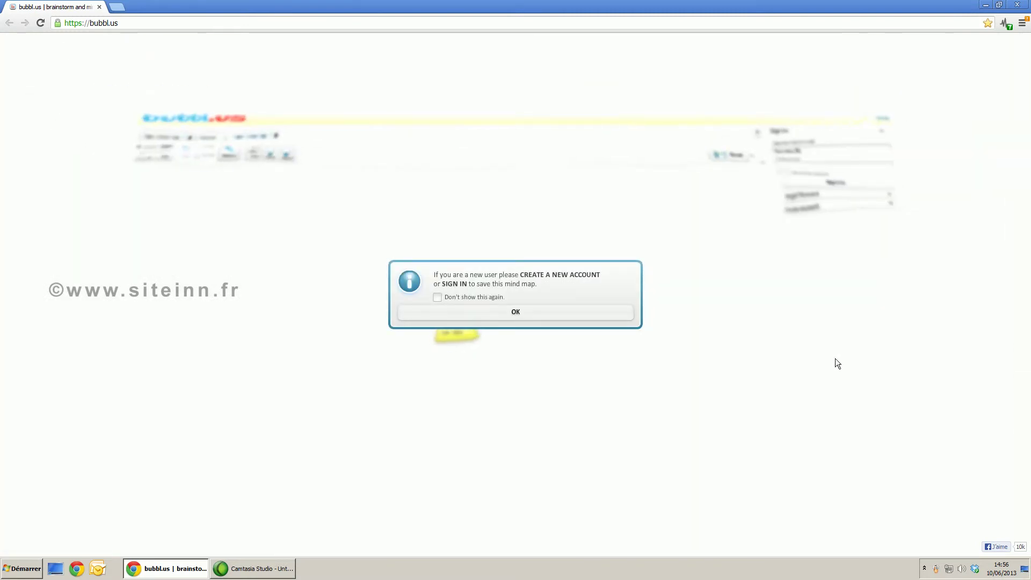
pyautogui.click(568, 317)
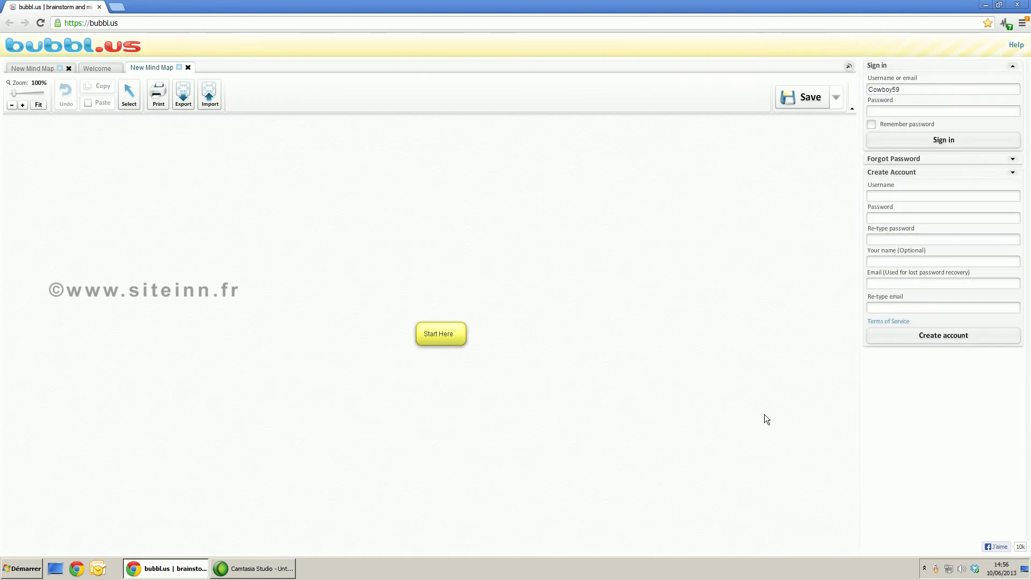
pyautogui.click(1012, 172)
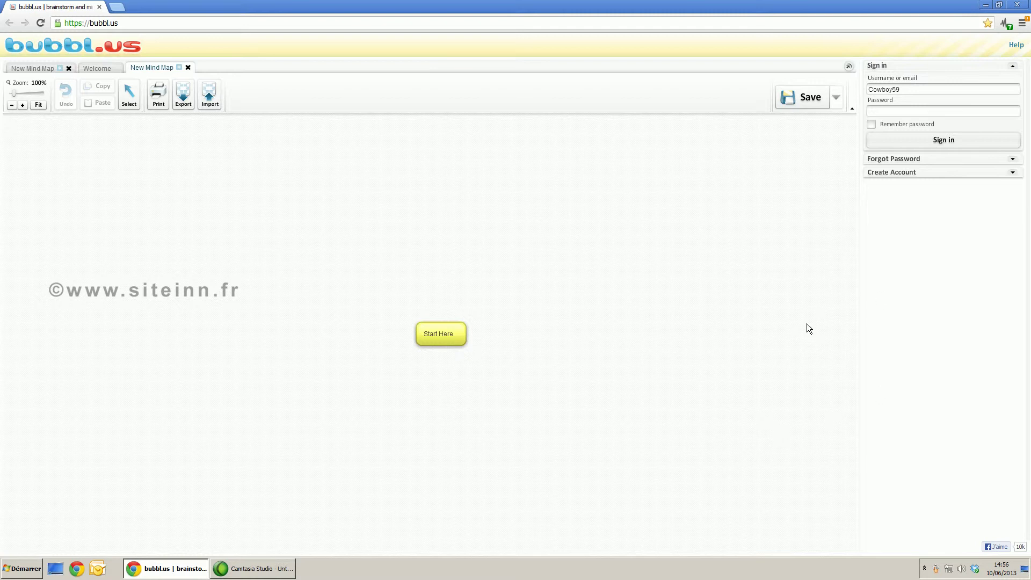
# Rename the "Start Here" bubble as "Accueil".
pyautogui.moveTo(417, 336)
pyautogui.click(439, 334)
pyautogui.click(532, 398)
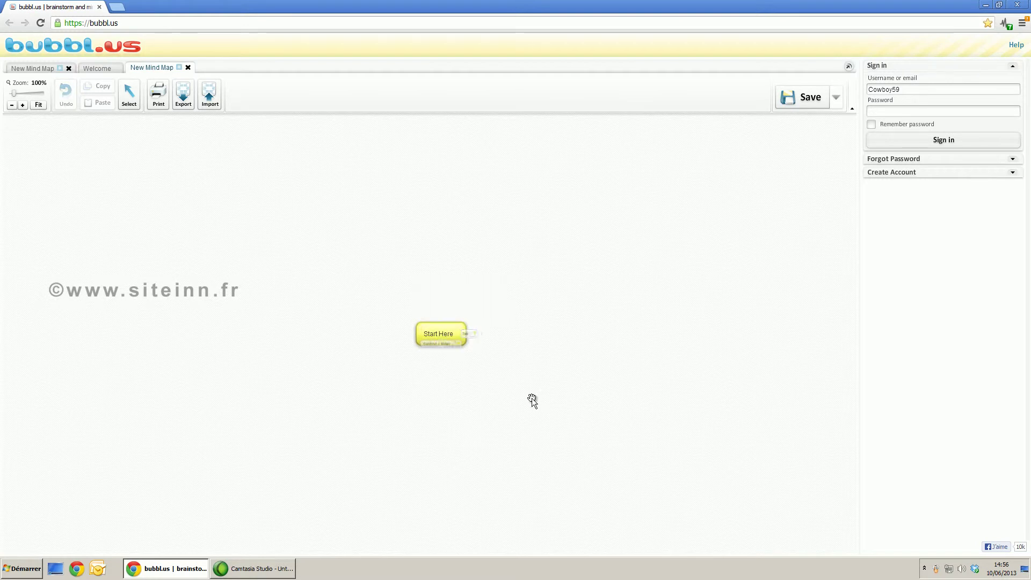
pyautogui.click(434, 334)
pyautogui.doubleClick(434, 334)
pyautogui.moveTo(456, 333); pyautogui.dragTo(382, 337)
pyautogui.write('Accueil')
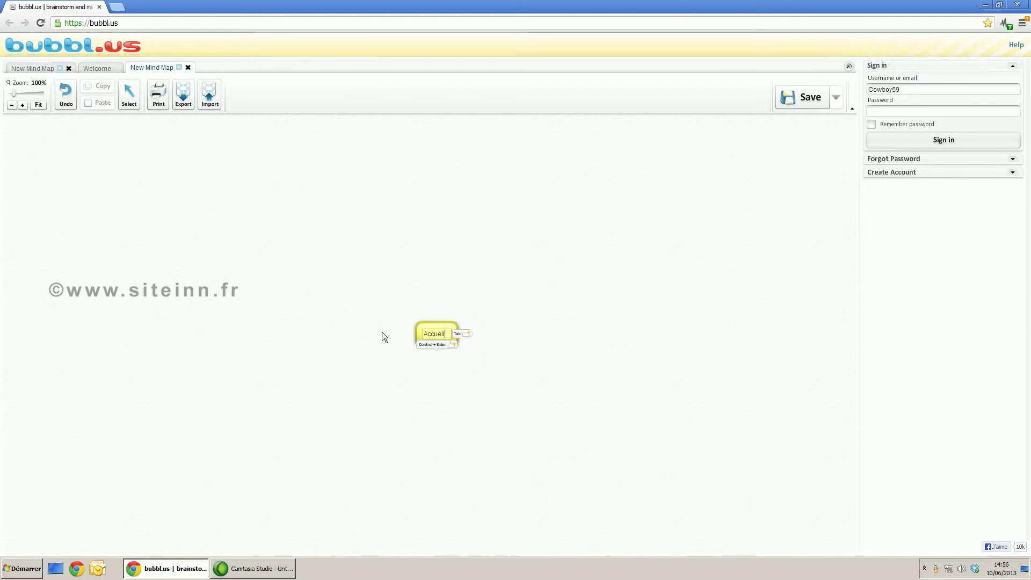
pyautogui.press('Return')
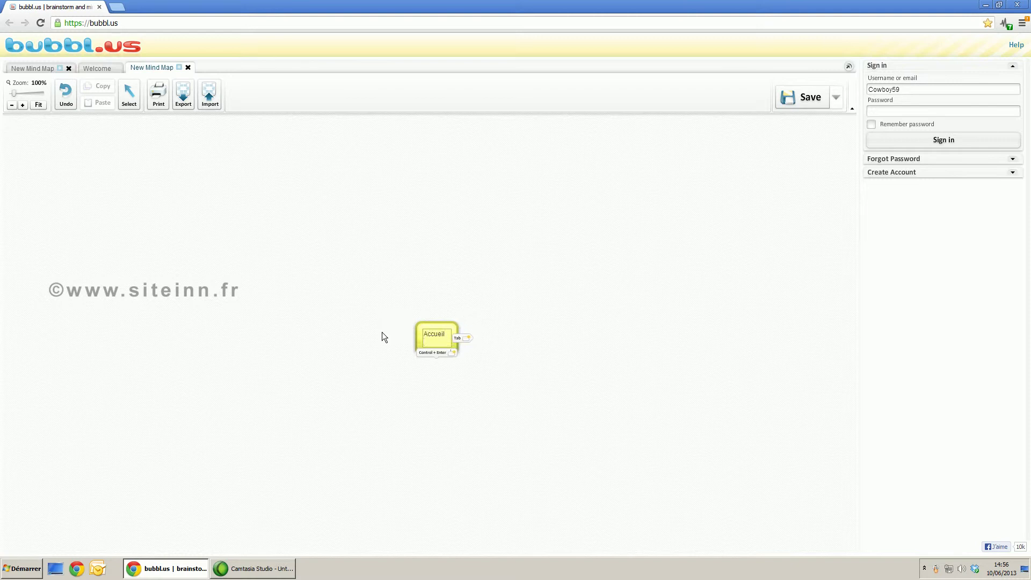
pyautogui.click(525, 387)
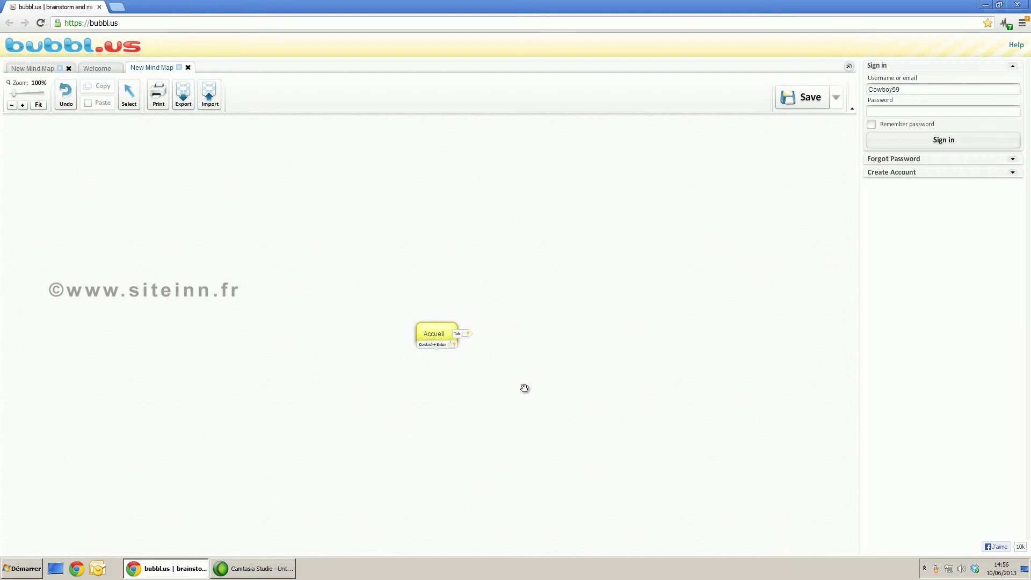
# Set the browser zoom to 90 % and move the "Accueil" bubble straight up toward the upper part of the canvas.
pyautogui.doubleClick(434, 329)
pyautogui.hotkey('ctrl', '+')
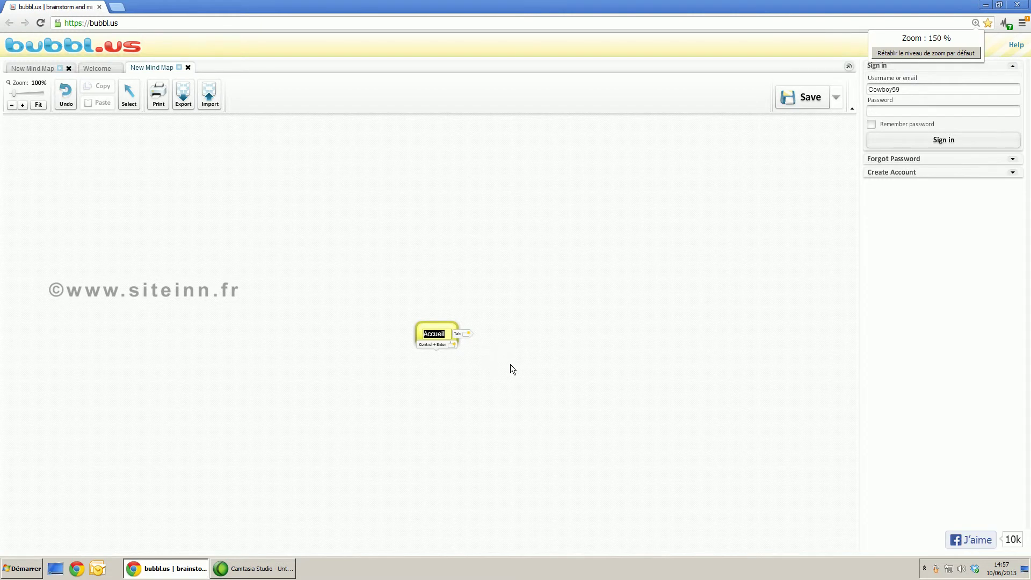
pyautogui.hotkey('ctrl', '-')
pyautogui.hotkey('ctrl', '-')
pyautogui.hotkey('ctrl', '-')
pyautogui.hotkey('ctrl', '-')
pyautogui.hotkey('ctrl', '-')
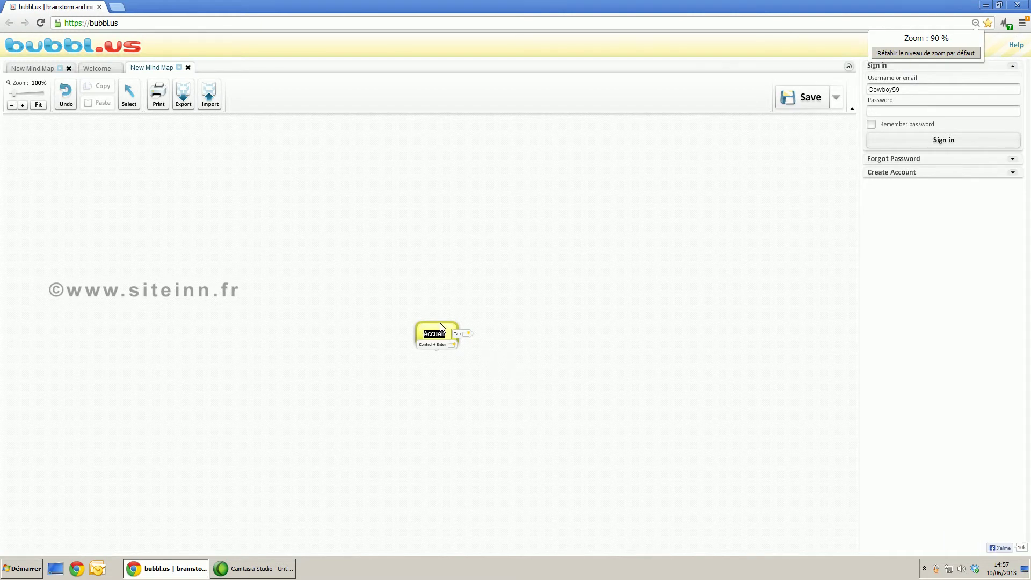
pyautogui.moveTo(439, 323); pyautogui.dragTo(439, 217)
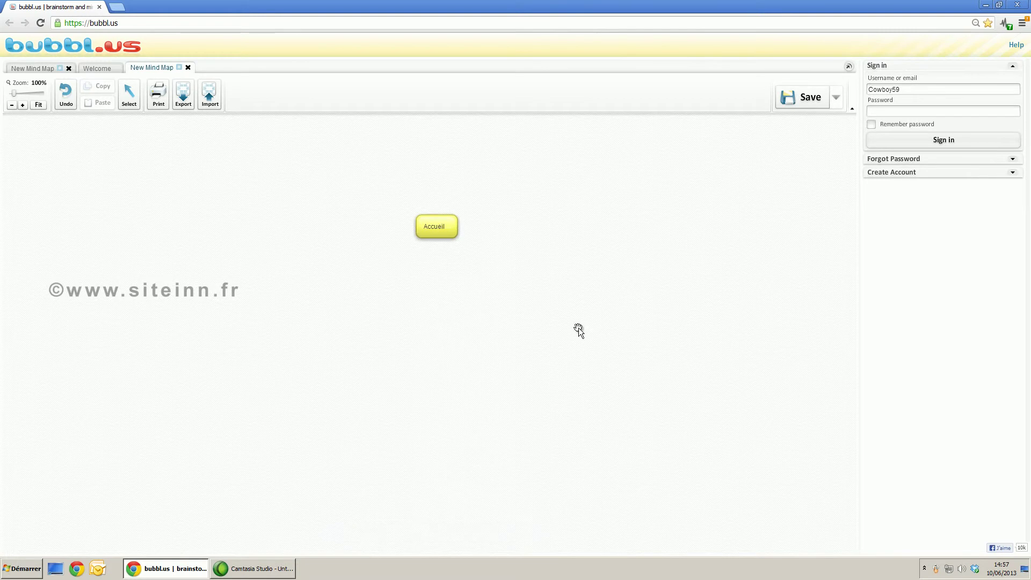
# Add an unconnected sibling bubble beside "Accueil" with the text "Qui sommes nous".
pyautogui.moveTo(438, 225)
pyautogui.moveTo(454, 227); pyautogui.dragTo(454, 225)
pyautogui.click(455, 228)
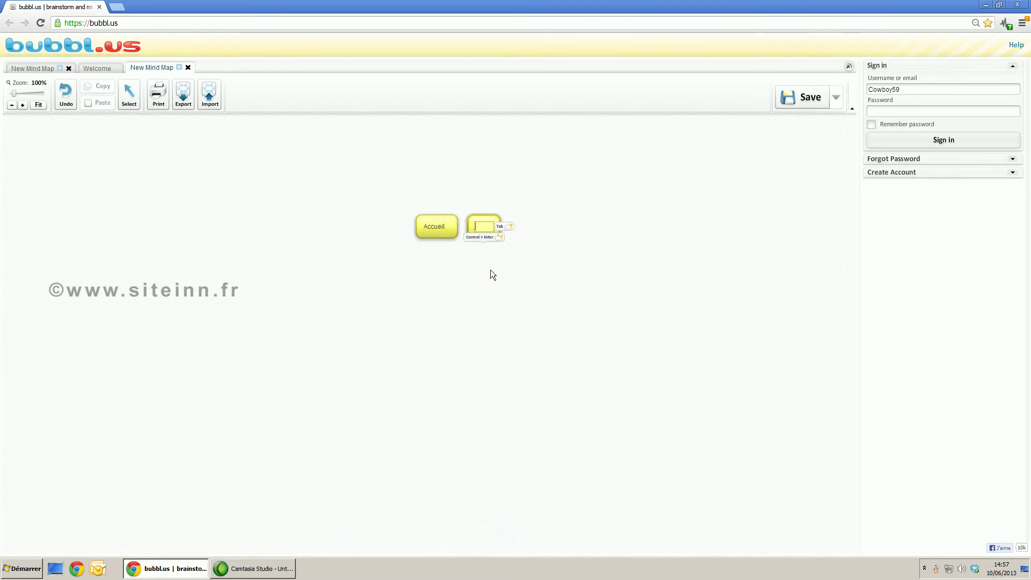
pyautogui.write('Qui sommes nous')
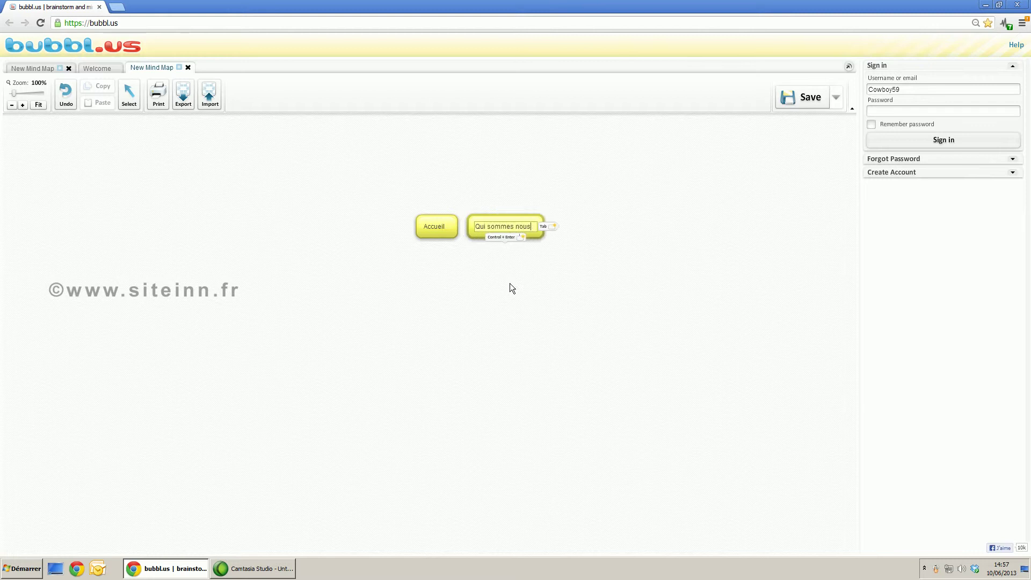
pyautogui.press('Return')
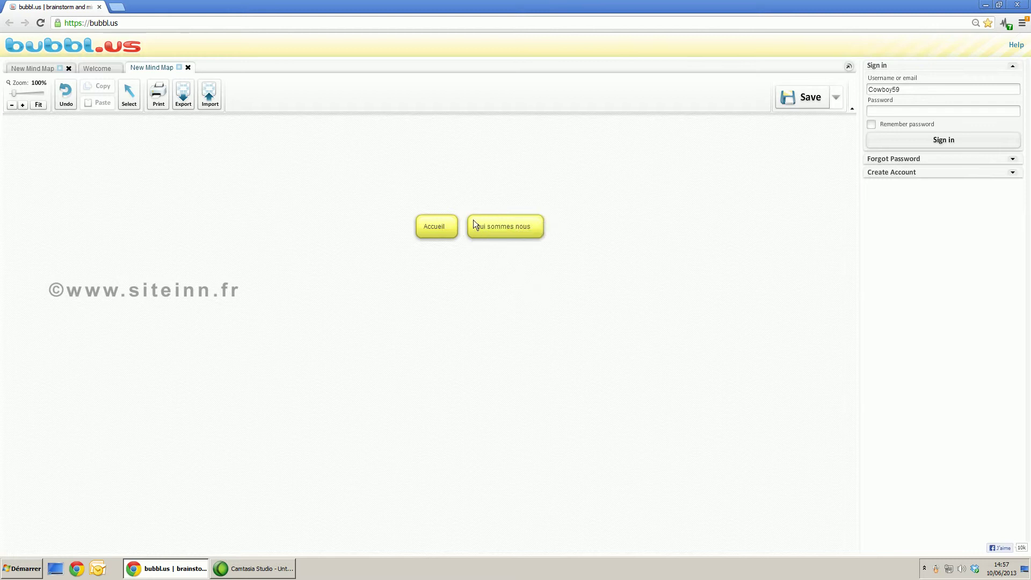
# Add two more sibling bubbles from "Accueil", labelled "La gamme" and "Contactez nous.".
pyautogui.click(454, 220)
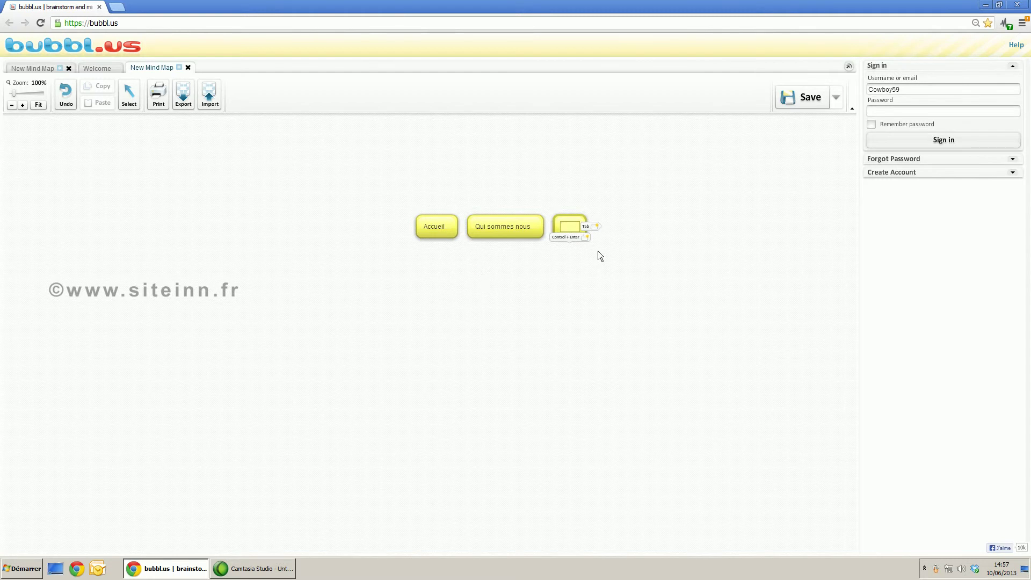
pyautogui.hotkey('ctrl', 's')
pyautogui.press('Return')
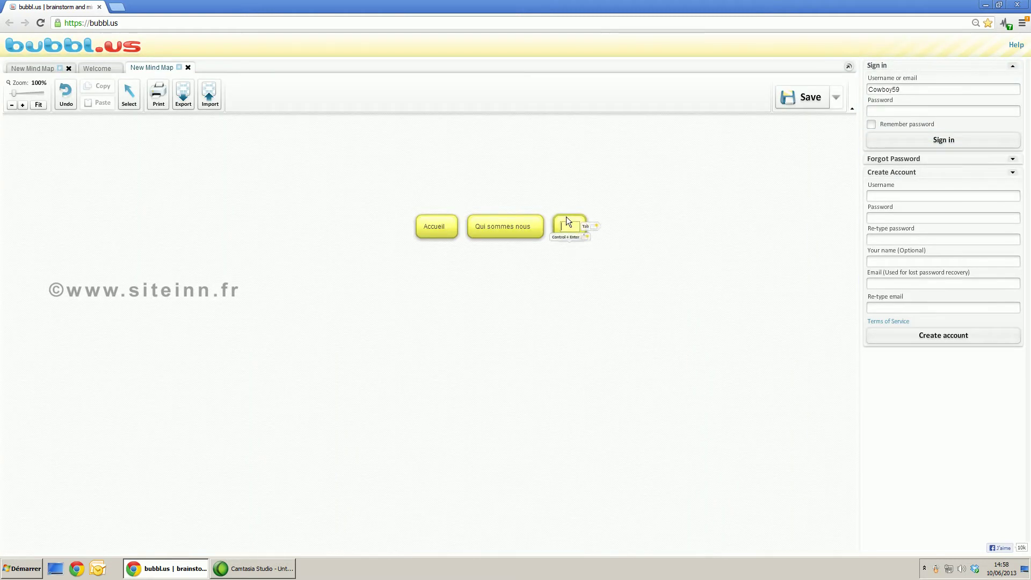
pyautogui.write('La gamme')
pyautogui.click(685, 291)
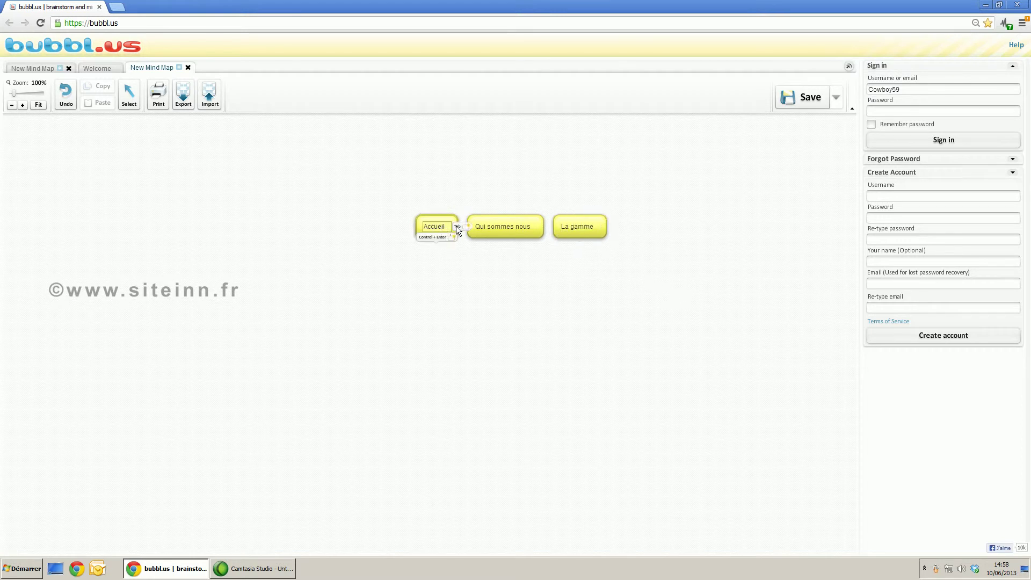
pyautogui.click(459, 225)
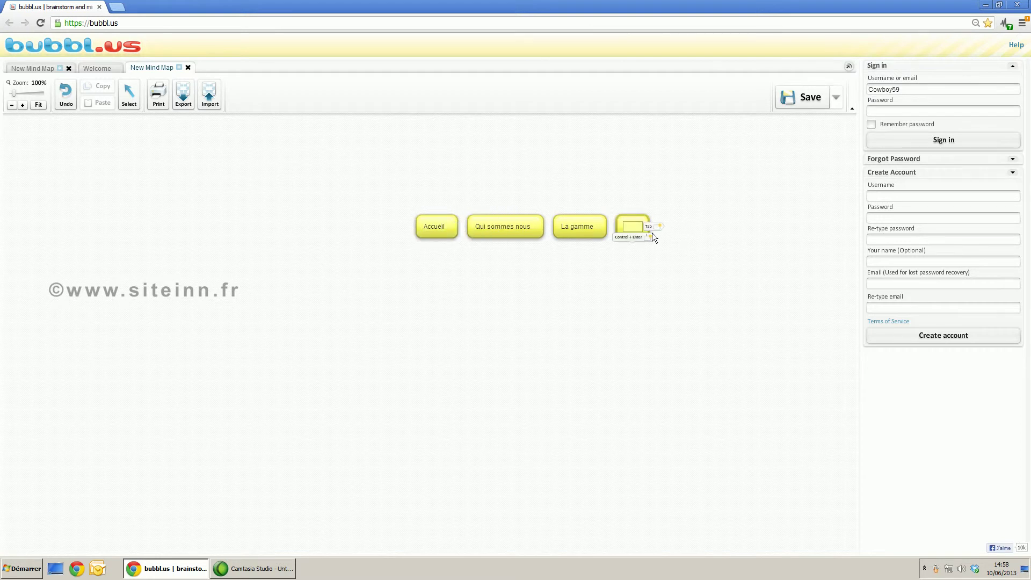
pyautogui.write('Contactez nous.')
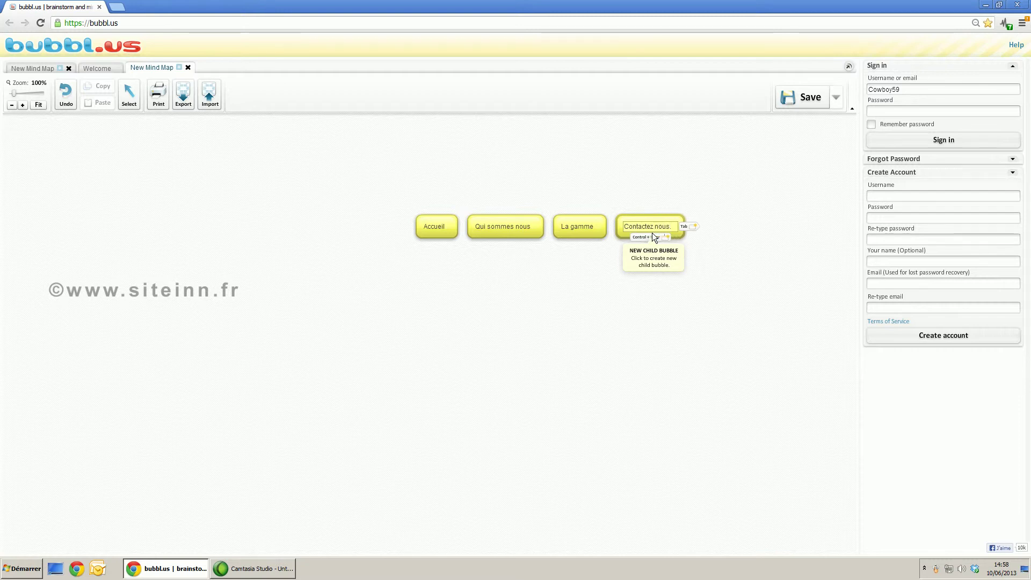
# Add a fifth bubble to the end of the row with the text "Nos partenaires", dismissing the save reminder.
pyautogui.click(459, 226)
pyautogui.press('Tab')
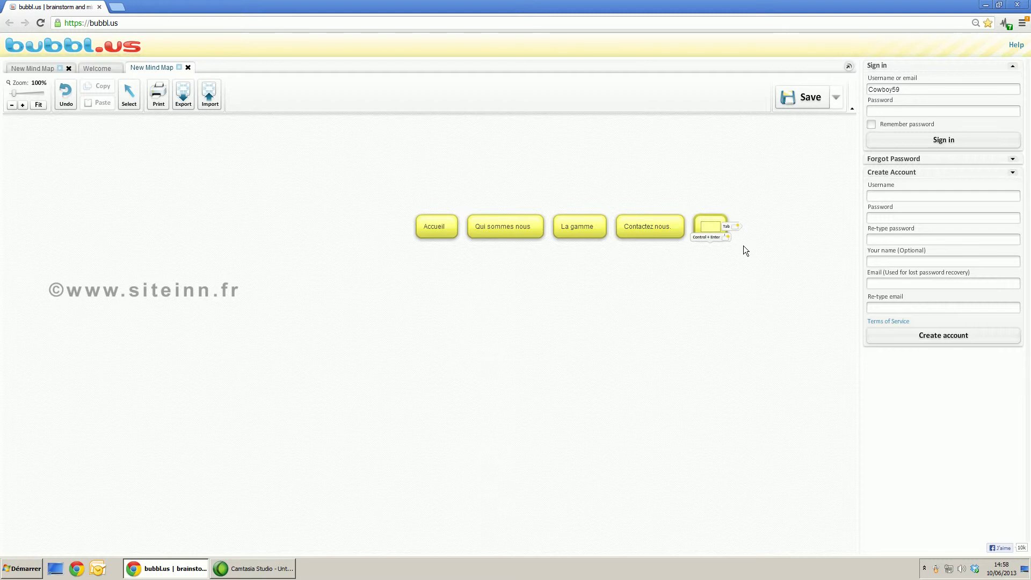
pyautogui.write('Tarifs')
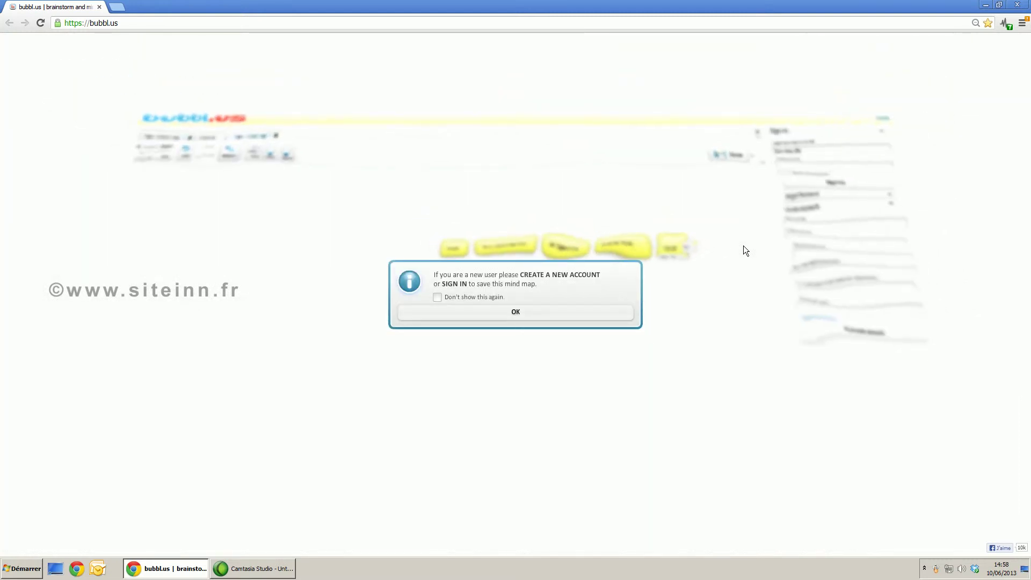
pyautogui.click(569, 310)
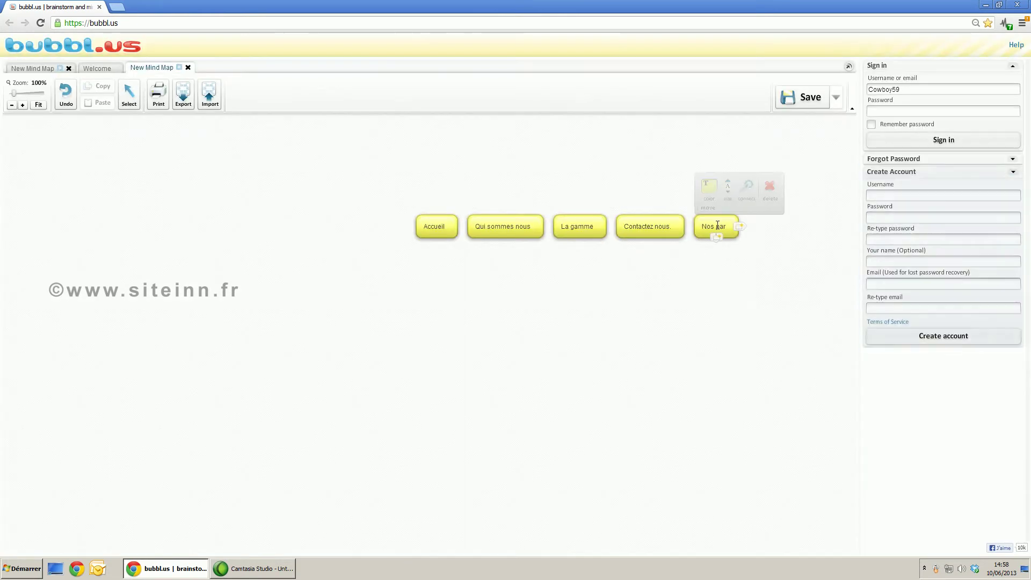
pyautogui.write('tenaires')
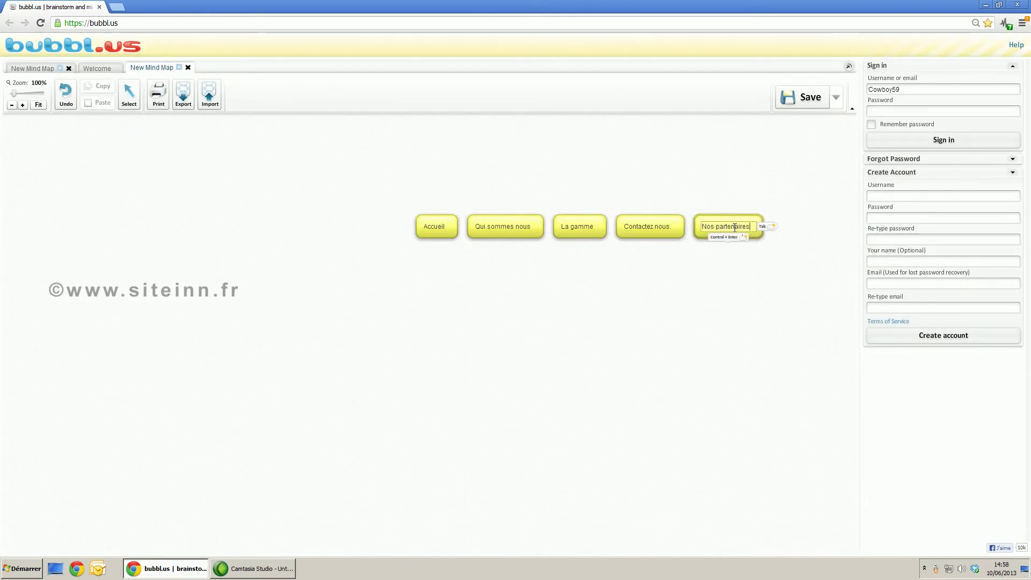
pyautogui.click(738, 325)
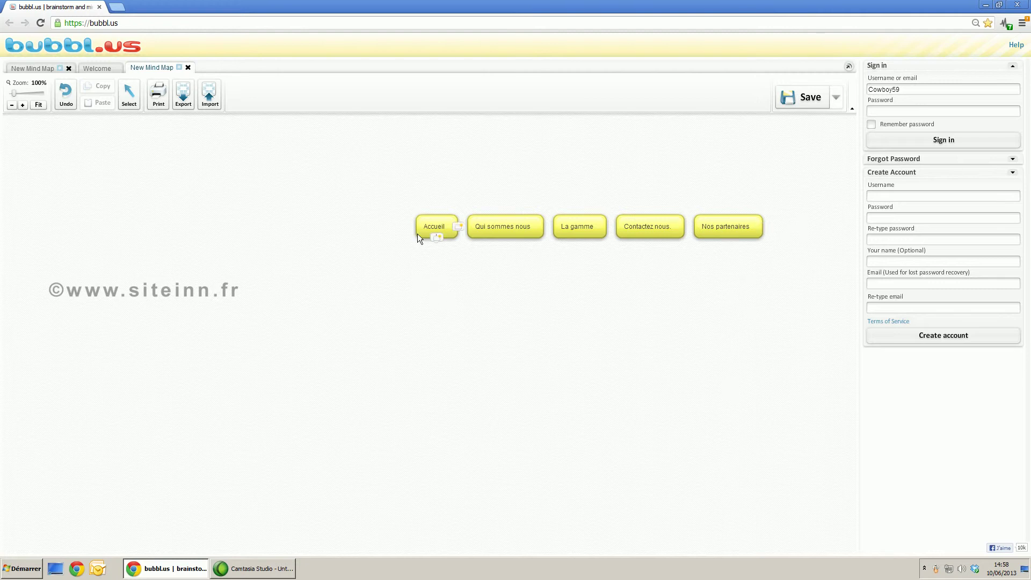
# Arrange the four sibling bubbles in a row below "Accueil" and shift "Accueil" to the middle above them.
pyautogui.moveTo(731, 221)
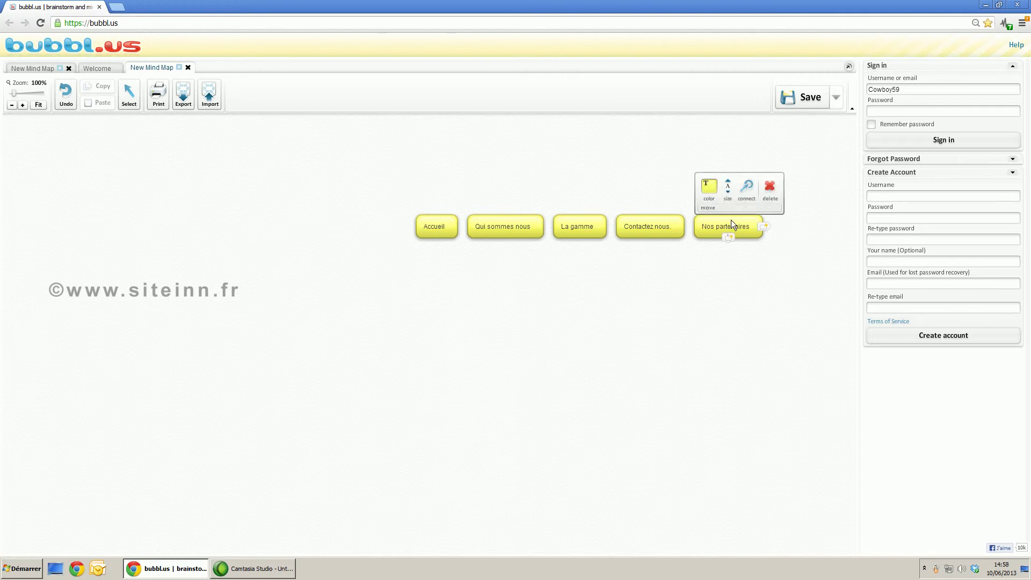
pyautogui.moveTo(514, 215)
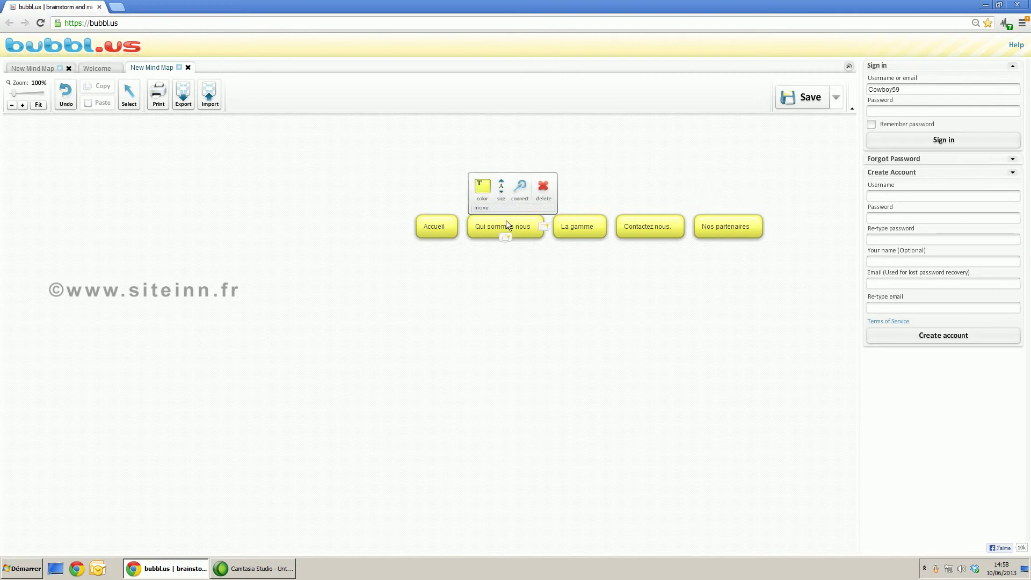
pyautogui.moveTo(507, 221); pyautogui.dragTo(330, 271)
pyautogui.moveTo(583, 217); pyautogui.dragTo(430, 273)
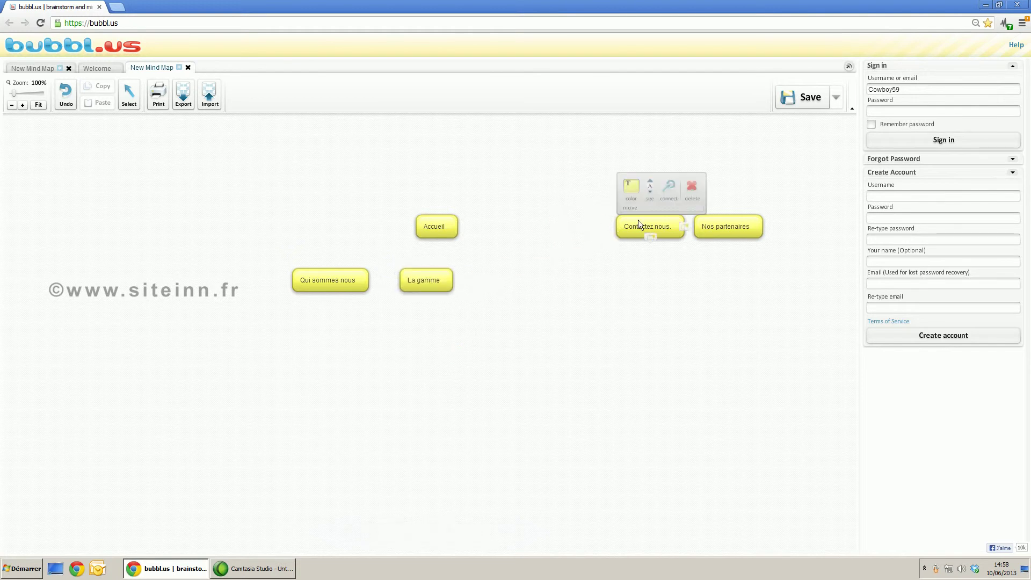
pyautogui.moveTo(636, 220); pyautogui.dragTo(495, 281)
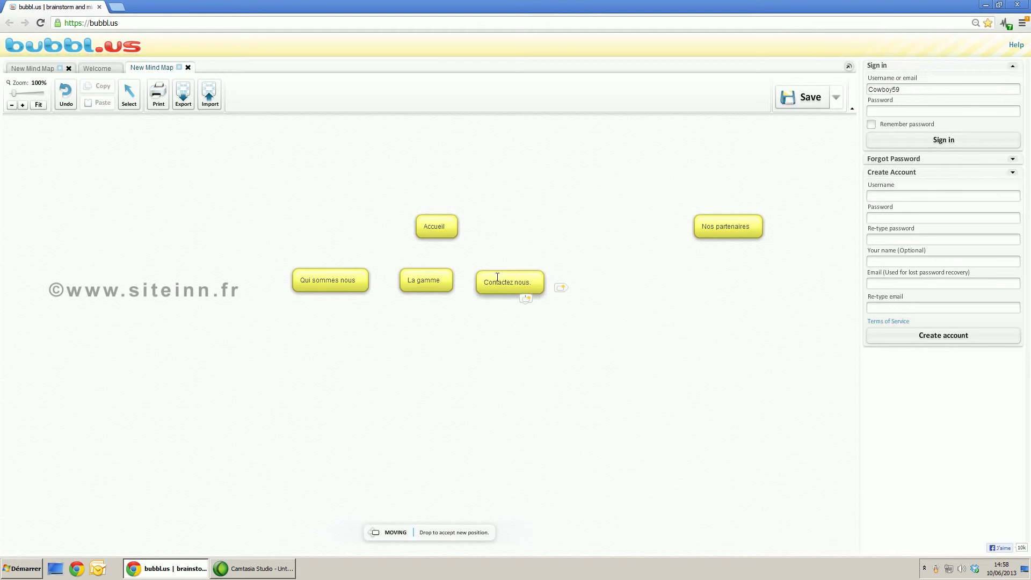
pyautogui.moveTo(717, 221); pyautogui.dragTo(595, 281)
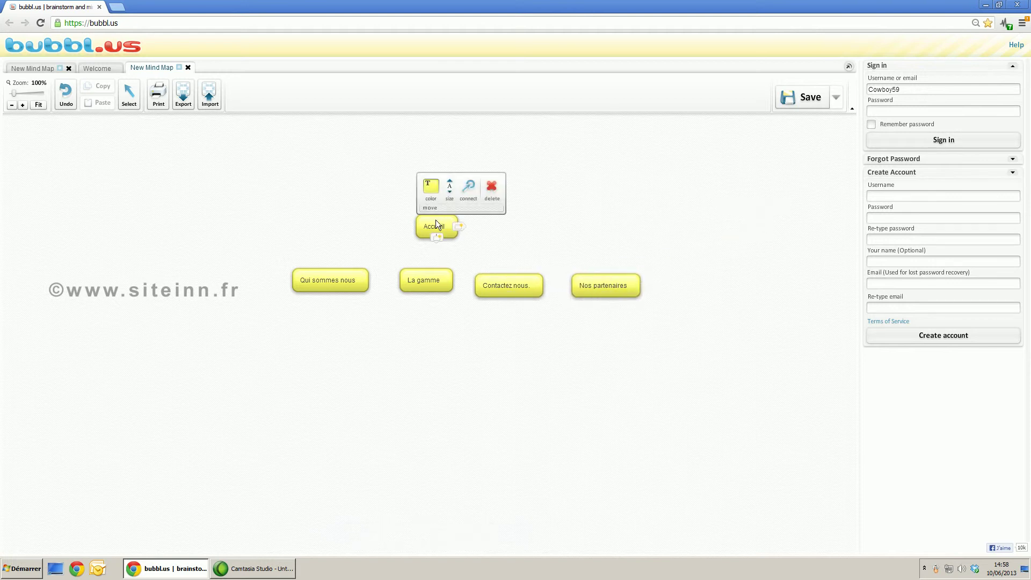
pyautogui.moveTo(436, 218); pyautogui.dragTo(475, 214)
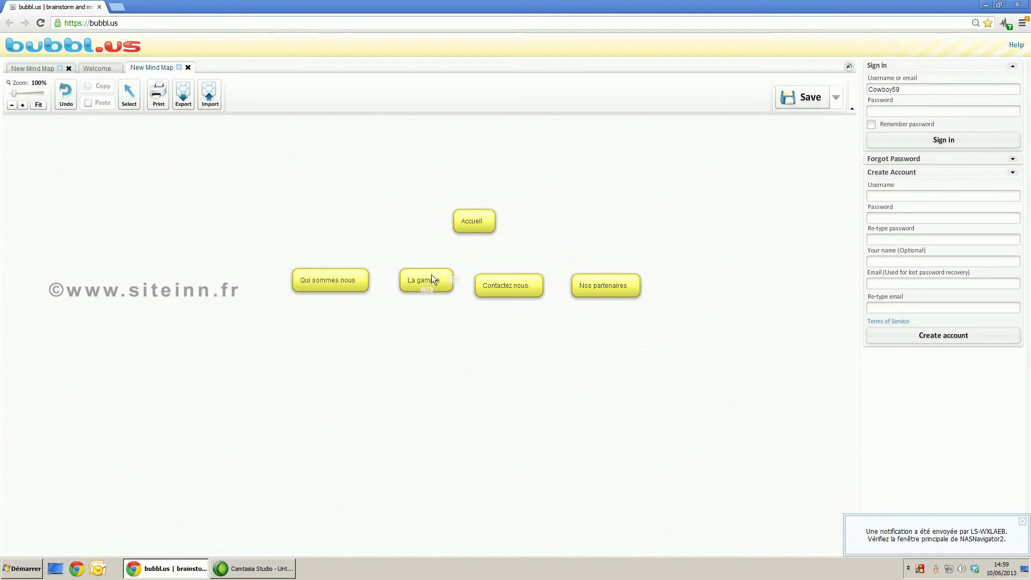
# Add a connected child bubble under "La gamme" with the text "La gamme 1".
pyautogui.moveTo(432, 278)
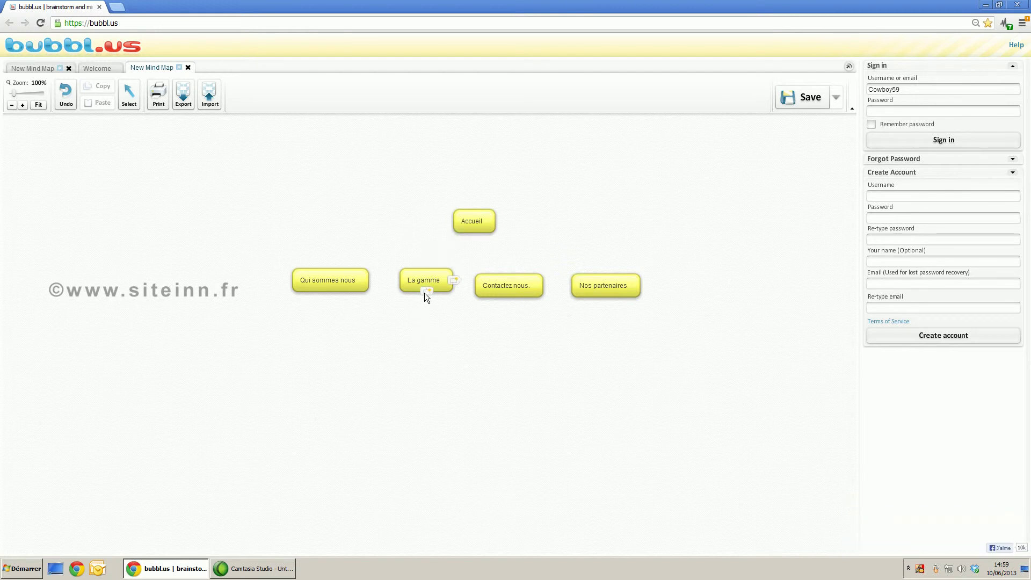
pyautogui.click(426, 291)
pyautogui.write('La')
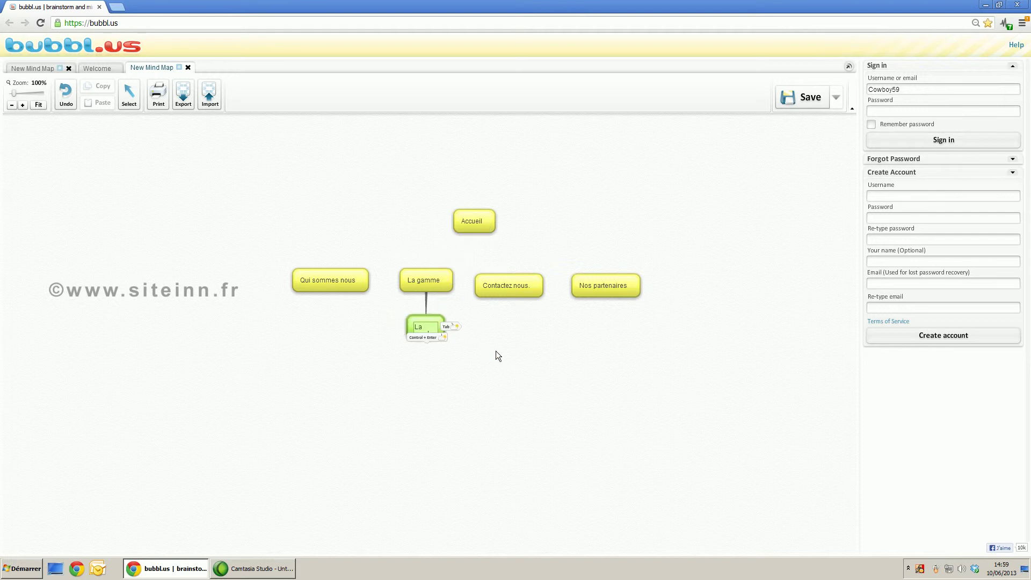
pyautogui.write(' gamme 1')
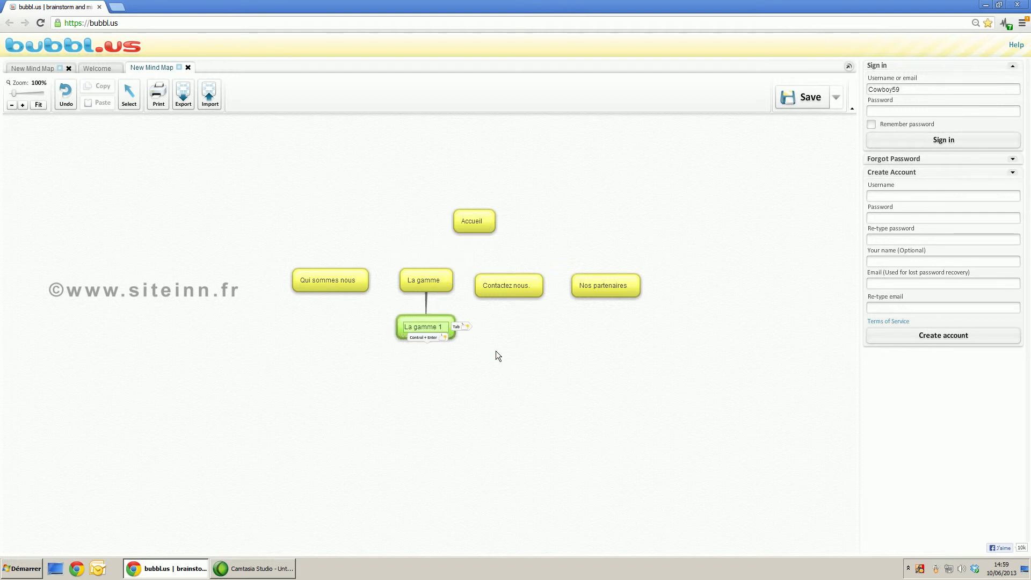
# Move "La gamme 1" aside, add a second child bubble "La gamme 2" under "La gamme" and align it beside "La gamme 1".
pyautogui.click(504, 384)
pyautogui.moveTo(433, 321)
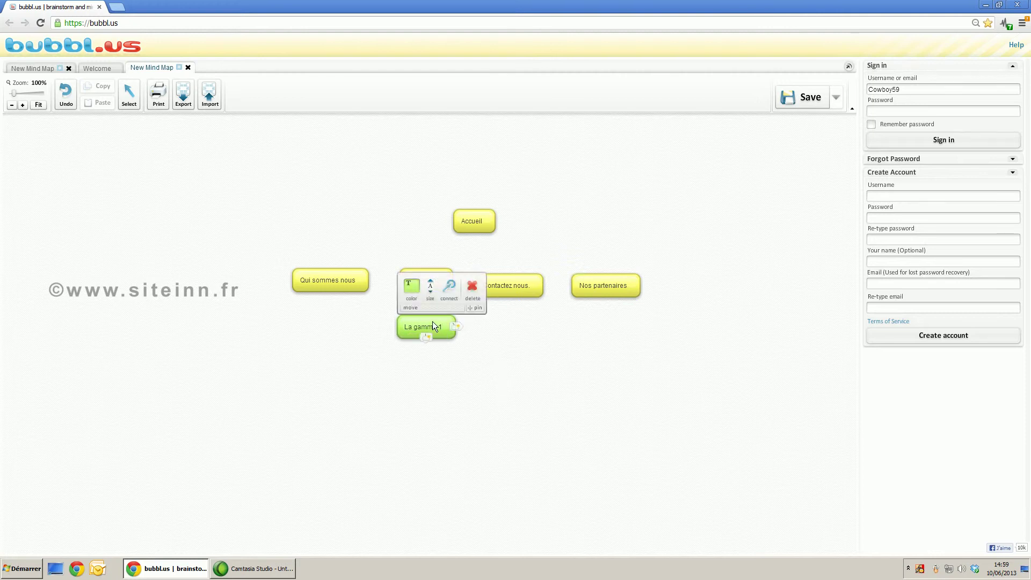
pyautogui.moveTo(431, 320); pyautogui.dragTo(363, 318)
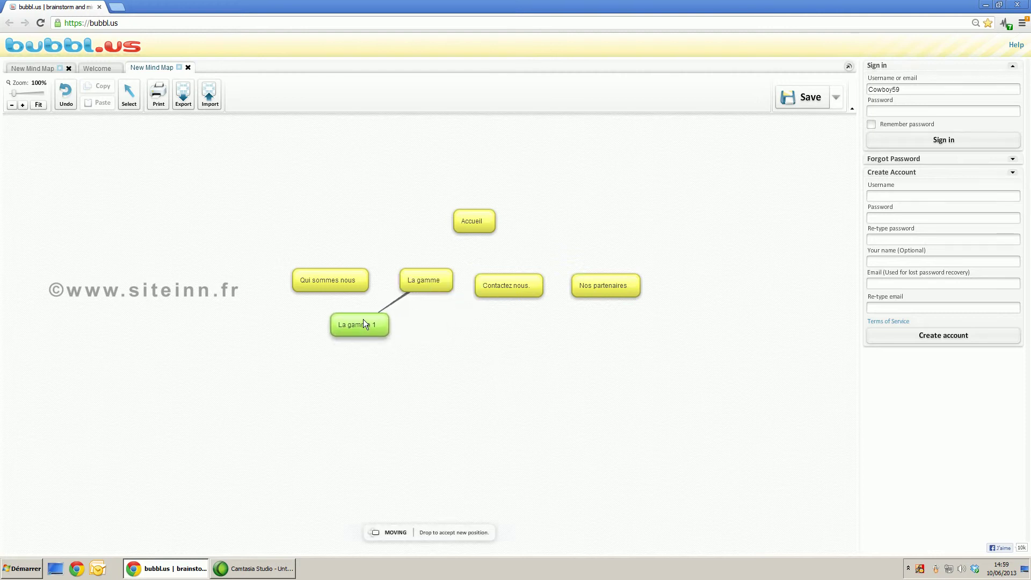
pyautogui.click(441, 289)
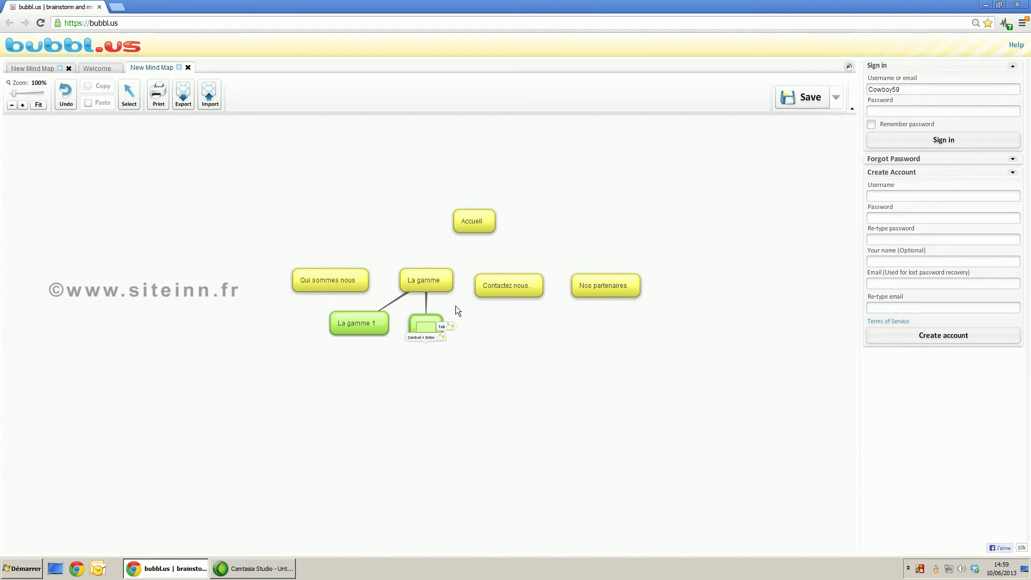
pyautogui.write('La gamme 2')
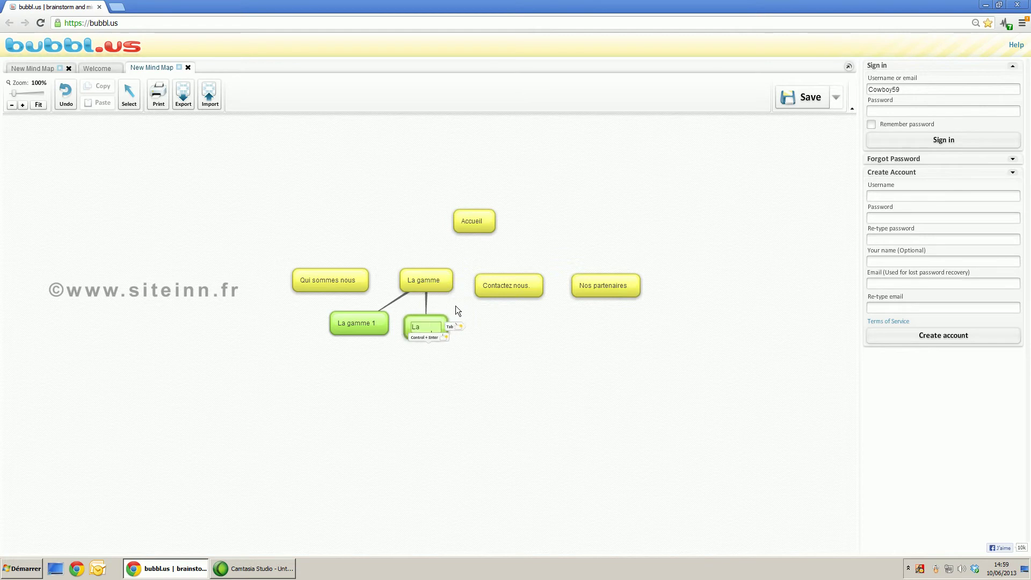
pyautogui.click(414, 360)
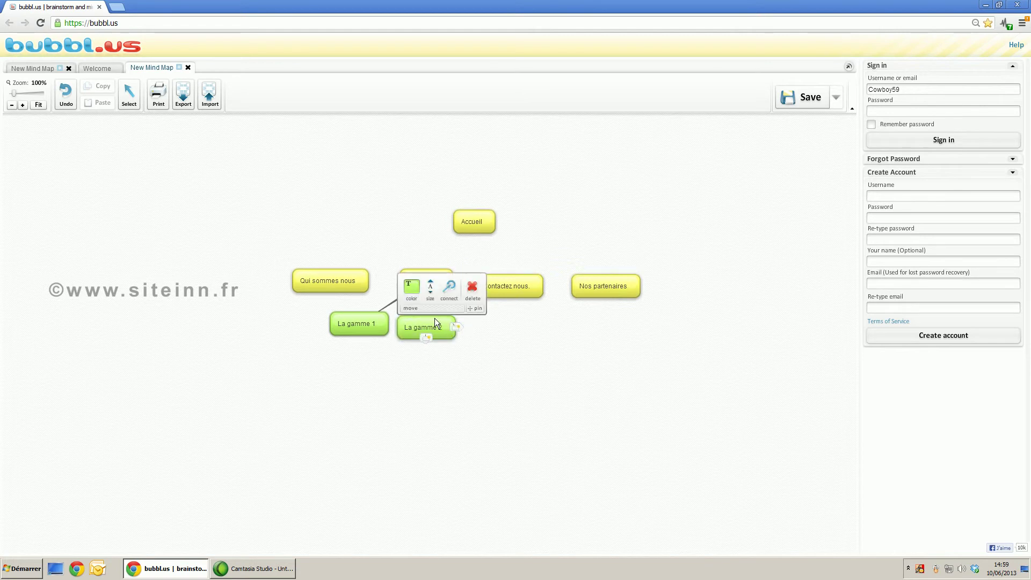
pyautogui.moveTo(434, 317); pyautogui.dragTo(433, 317)
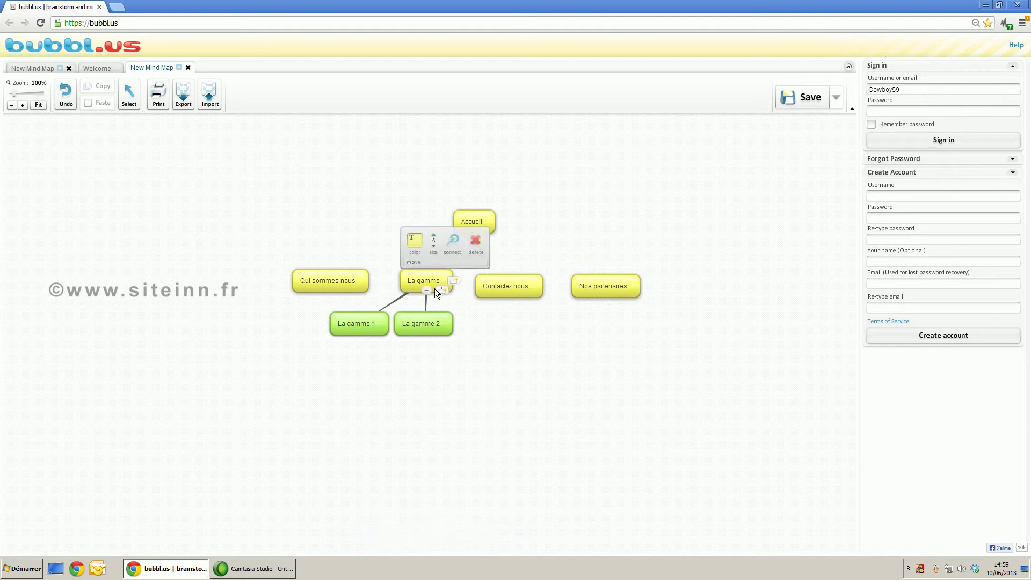
# Add a third child bubble under "La gamme" with the text "La gamme 3", placed beside "La gamme 2".
pyautogui.moveTo(425, 319); pyautogui.dragTo(485, 317)
pyautogui.write('LA')
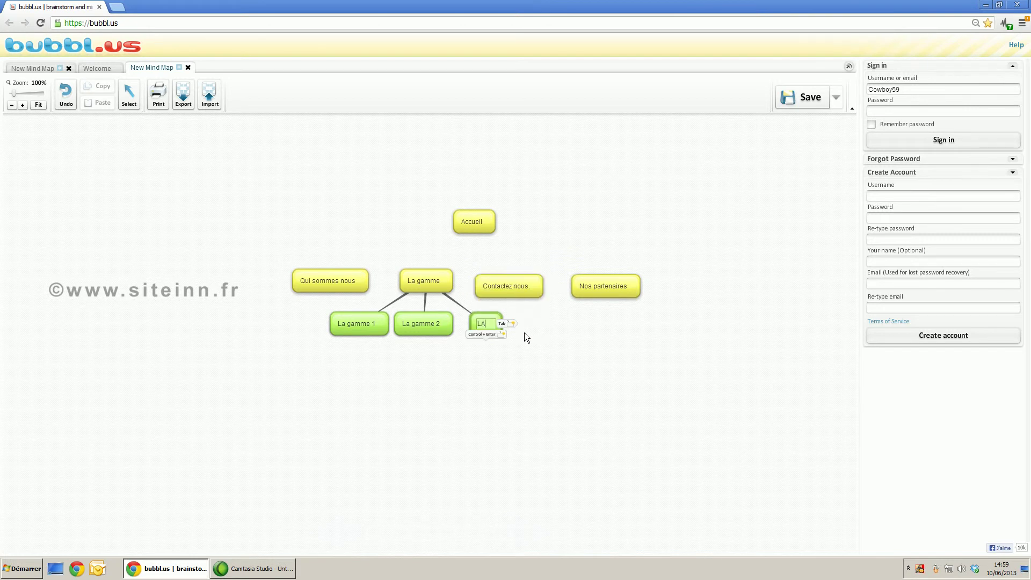
pyautogui.write(' gamme 3')
pyautogui.press('Return')
pyautogui.click(484, 325)
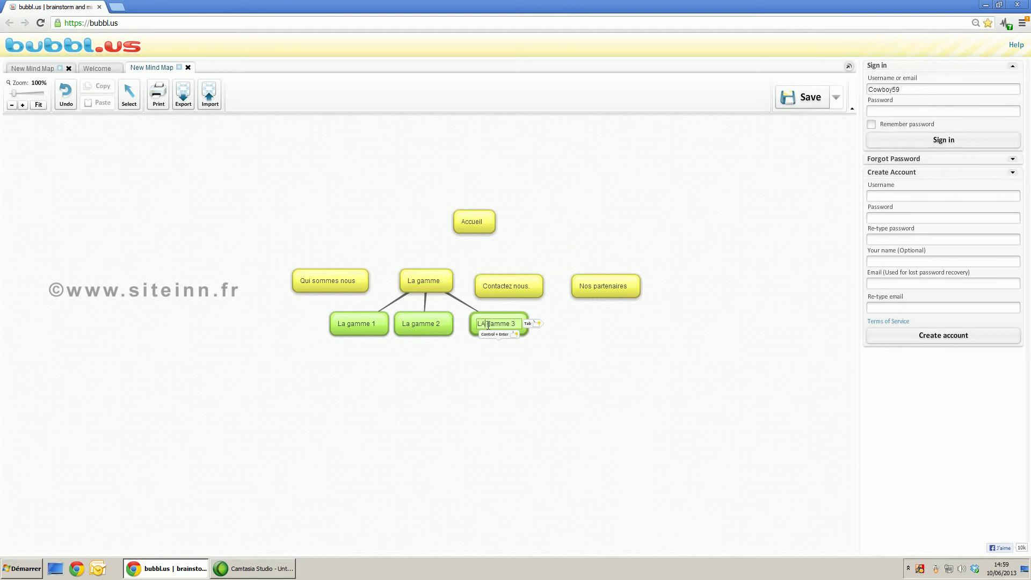
pyautogui.press('BackSpace')
pyautogui.write('a')
pyautogui.press('Return')
# Space out "La gamme 1", "La gamme 2" and "La gamme 3" and lower them into an even row beneath "La gamme".
pyautogui.moveTo(523, 372); pyautogui.dragTo(627, 389)
pyautogui.moveTo(414, 326); pyautogui.dragTo(405, 326)
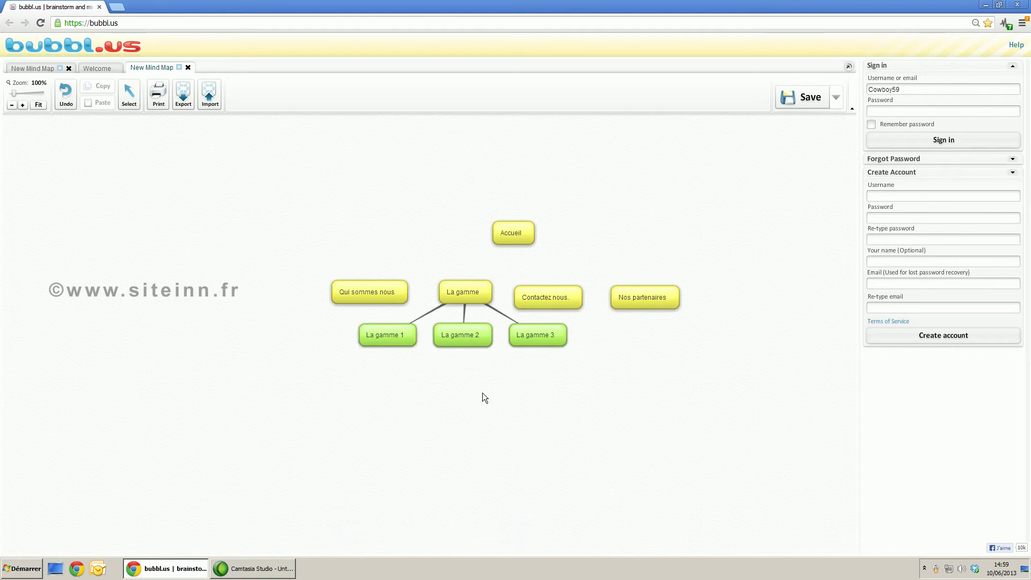
pyautogui.moveTo(548, 326)
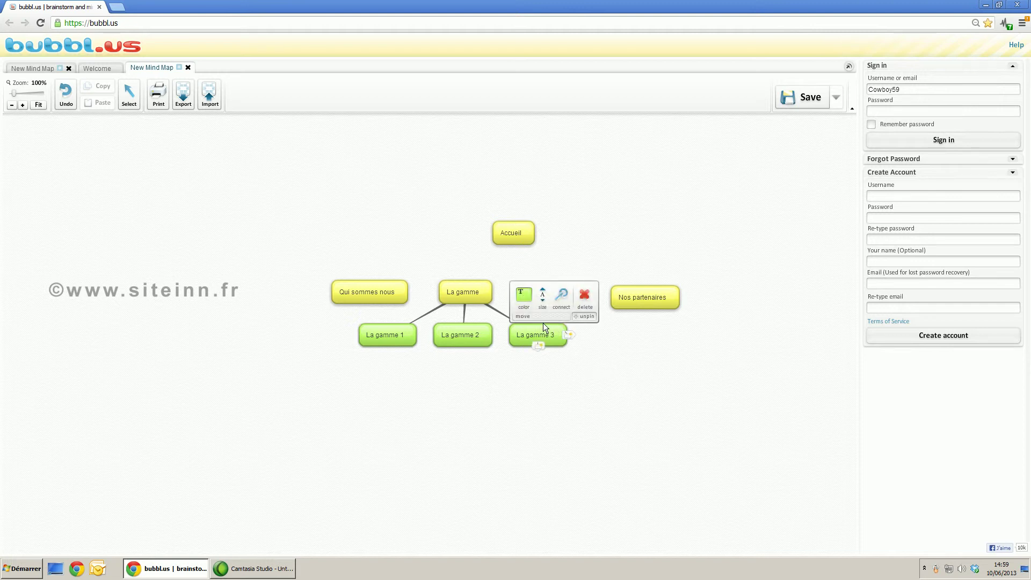
pyautogui.moveTo(542, 323); pyautogui.dragTo(546, 348)
pyautogui.moveTo(476, 331)
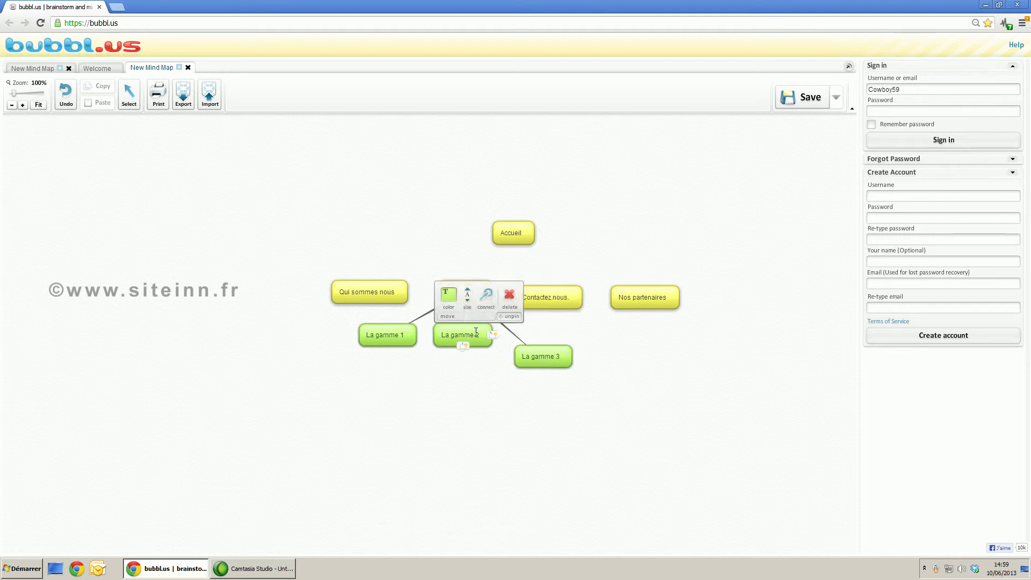
pyautogui.moveTo(475, 326); pyautogui.dragTo(475, 348)
pyautogui.moveTo(404, 326)
pyautogui.moveTo(404, 327)
pyautogui.mouseDown()
pyautogui.moveTo(398, 369)
pyautogui.moveTo(391, 353)
pyautogui.moveTo(404, 347)
pyautogui.mouseUp()
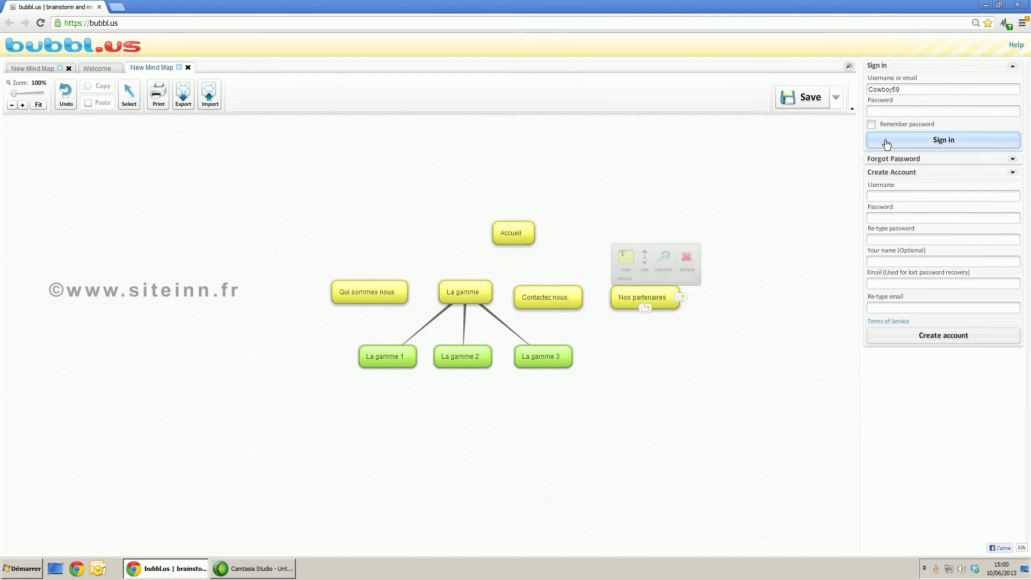
# Sign in with the account password, choosing to remember it, and force the sign-out of the session open at another location.
pyautogui.write('**')
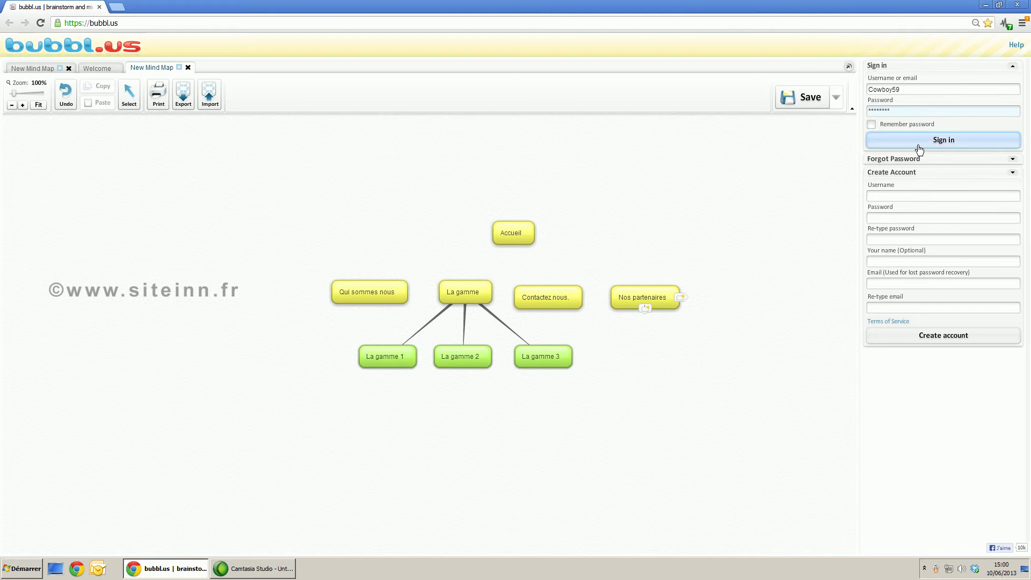
pyautogui.click(871, 125)
pyautogui.click(921, 139)
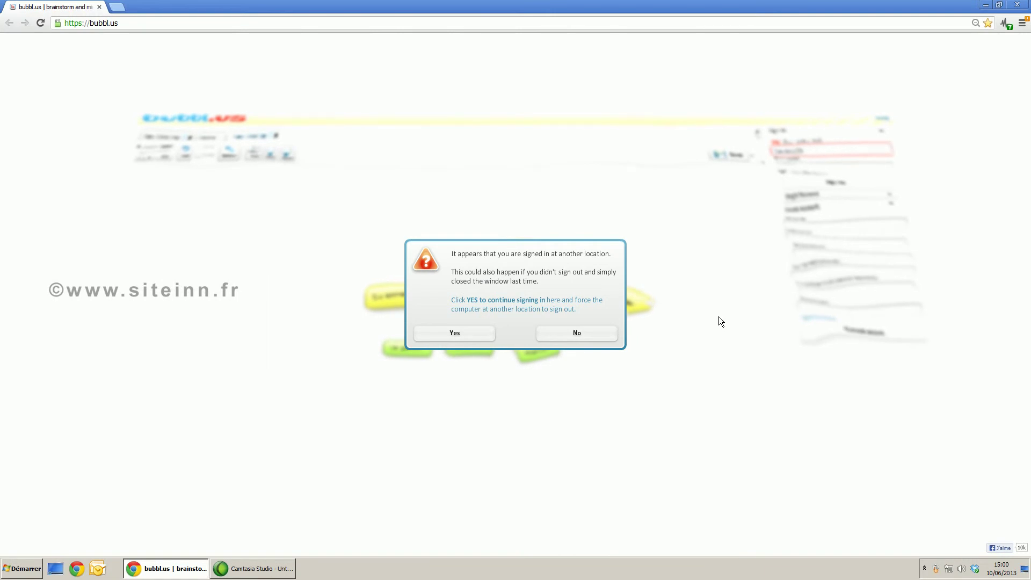
pyautogui.click(466, 334)
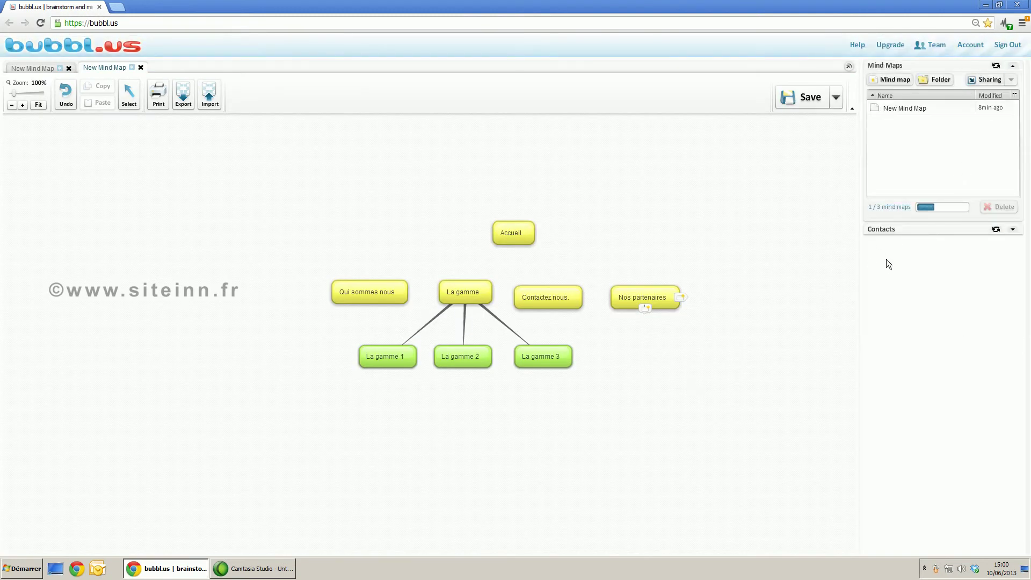
# Look at the older saved mind map, return to the website structure map and move "Accueil" above "La gamme".
pyautogui.click(911, 108)
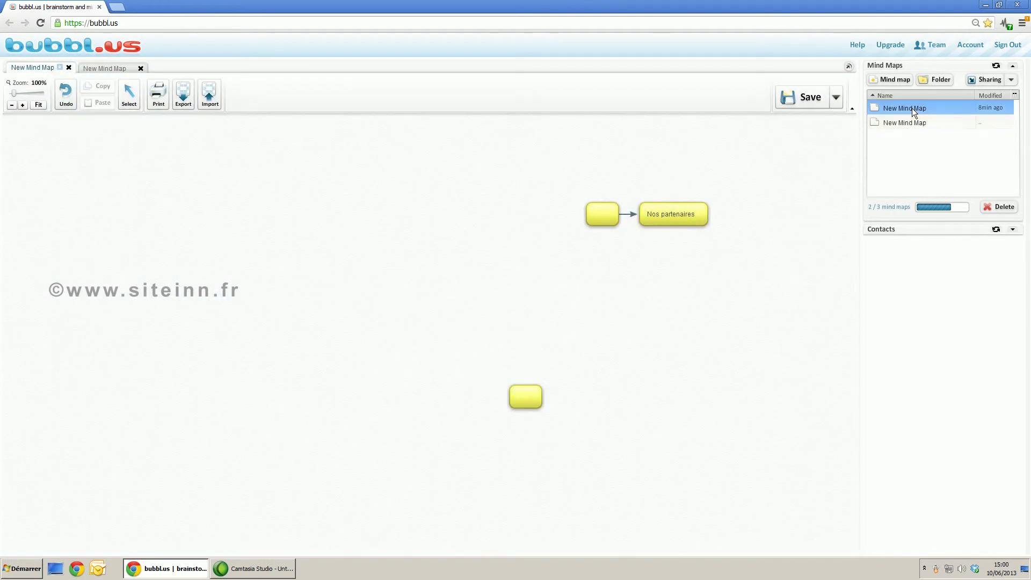
pyautogui.click(901, 124)
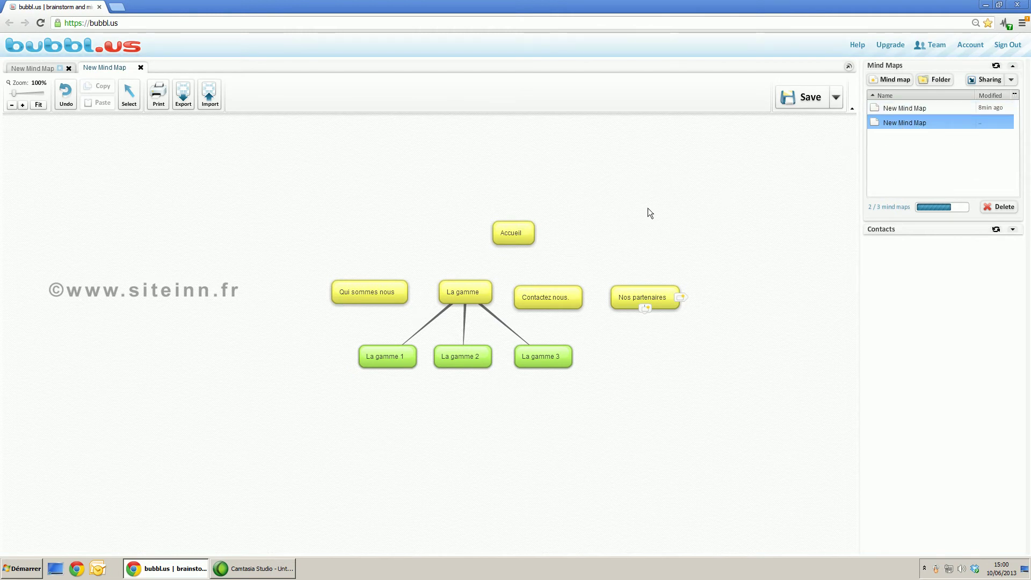
pyautogui.moveTo(521, 223); pyautogui.dragTo(483, 214)
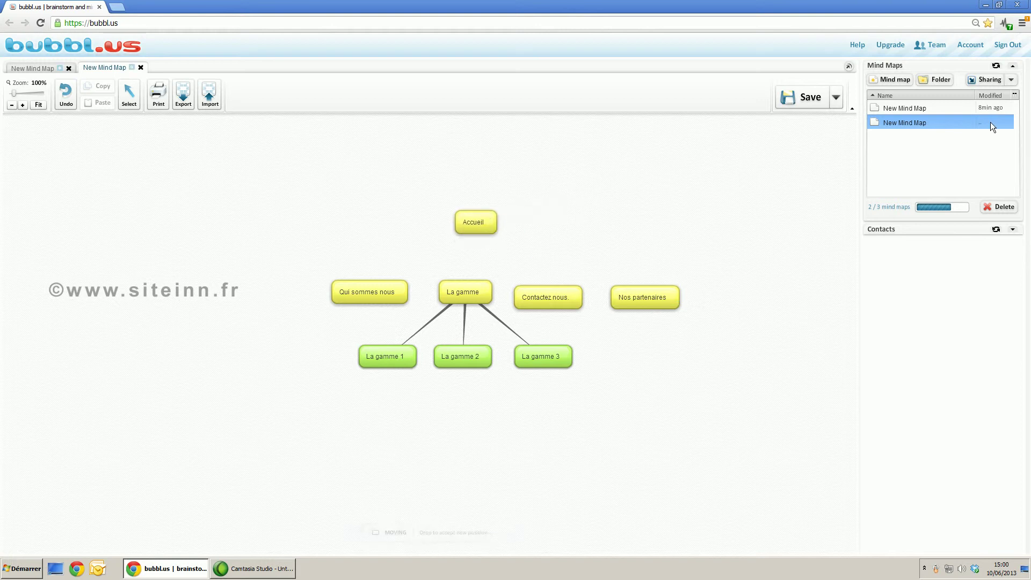
pyautogui.click(909, 124)
pyautogui.rightClick(910, 123)
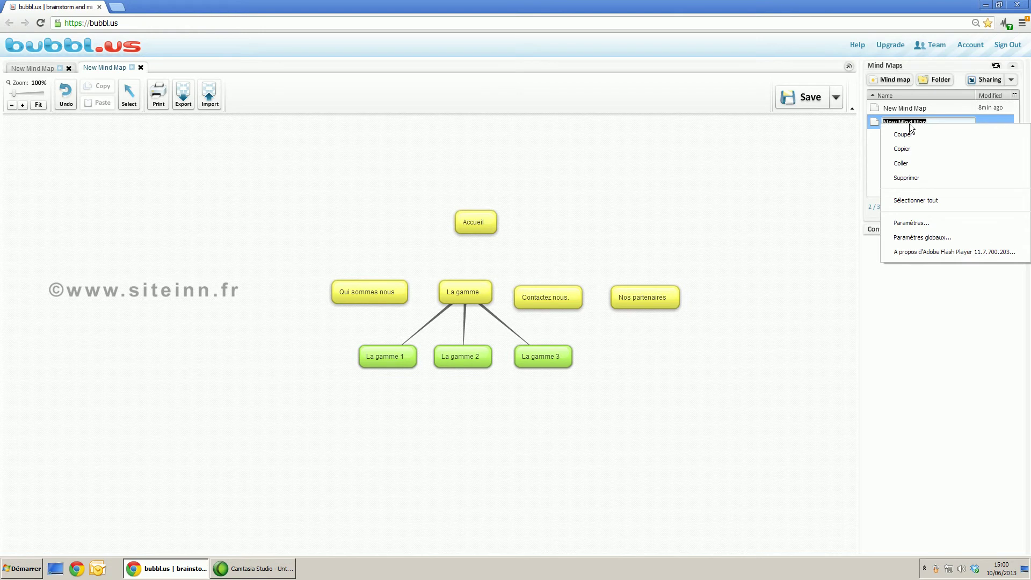
pyautogui.click(795, 191)
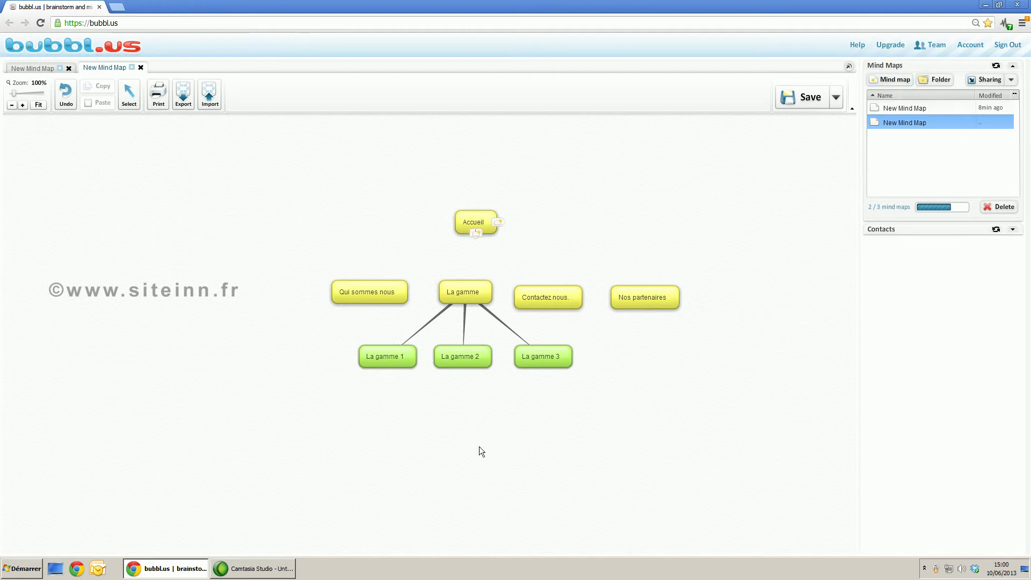
# Connect "Accueil" with directional lines to "Qui sommes nous", "Qui sommes nous ?", "Contactez nous." and "Nos partenaires".
pyautogui.moveTo(471, 217)
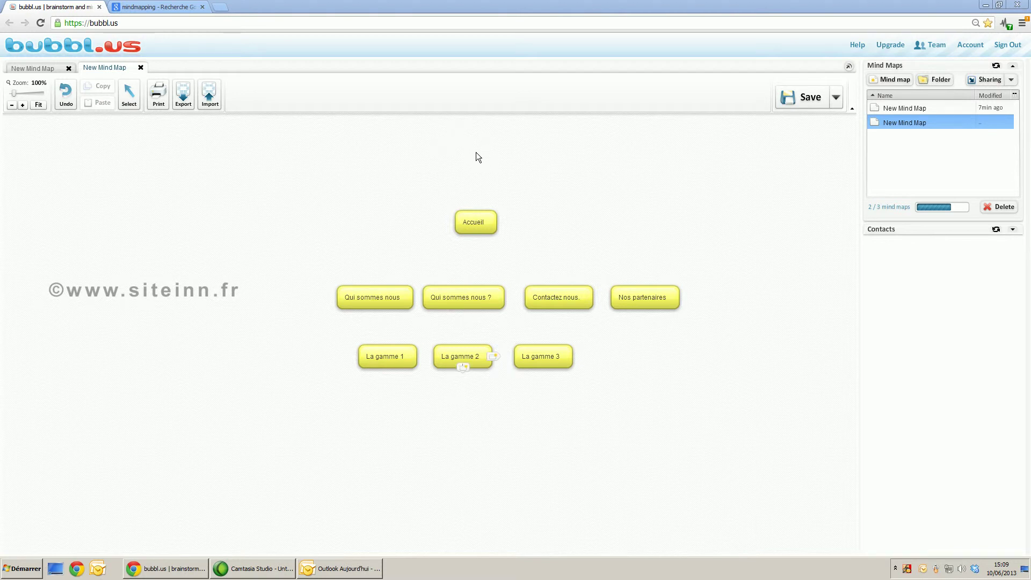
pyautogui.moveTo(481, 215)
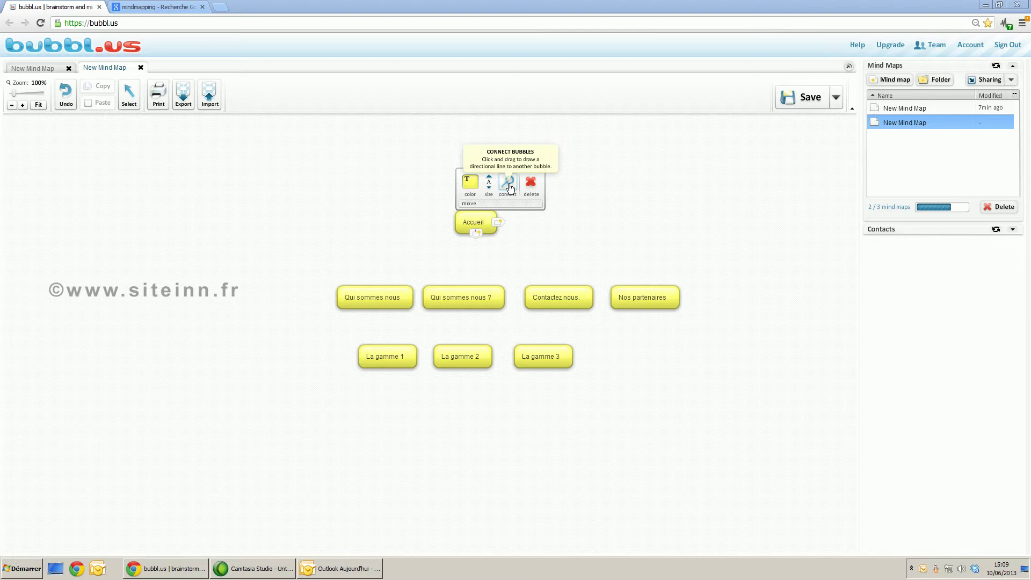
pyautogui.click(509, 185)
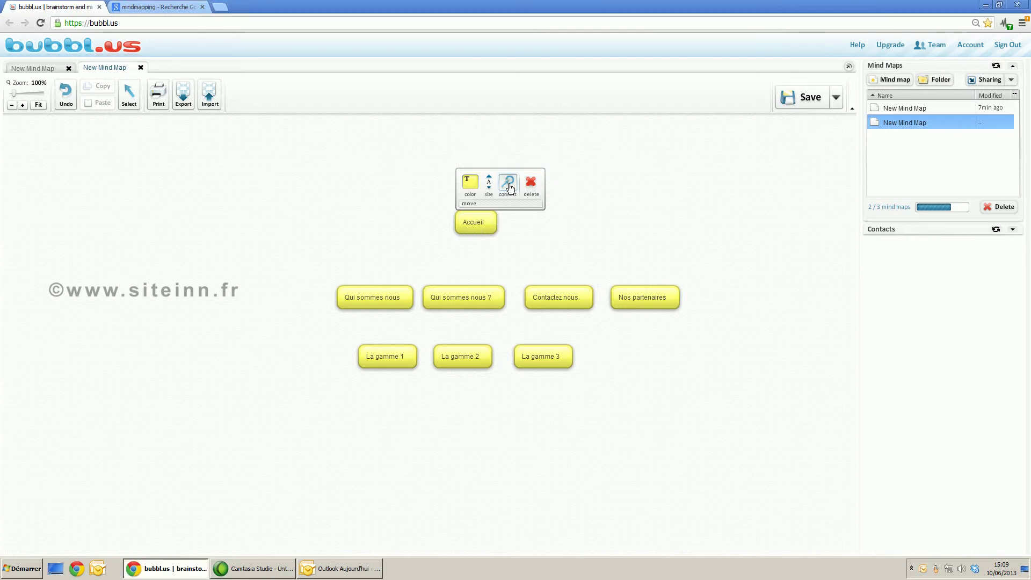
pyautogui.moveTo(509, 187); pyautogui.dragTo(377, 298)
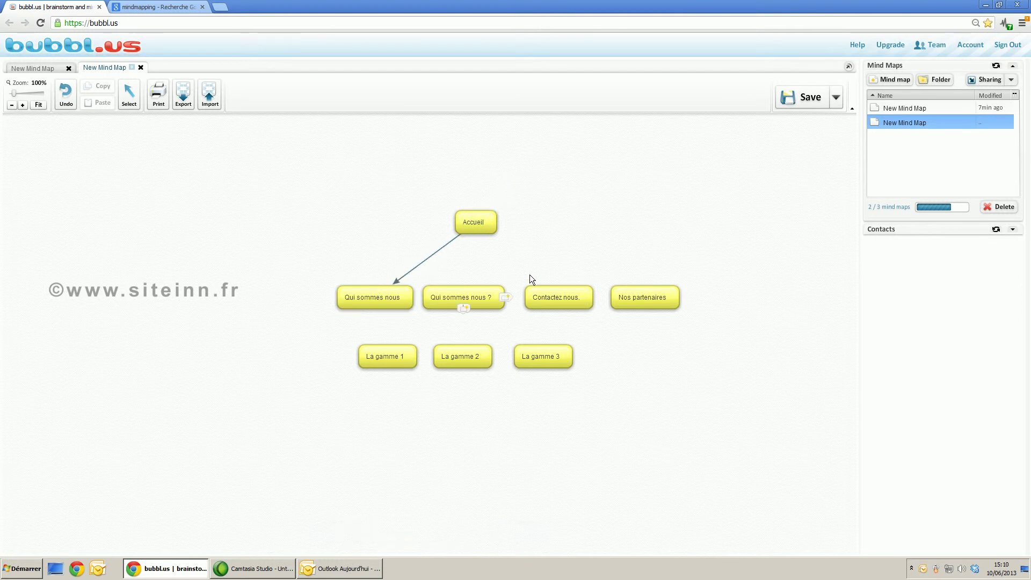
pyautogui.moveTo(546, 273)
pyautogui.moveTo(491, 227)
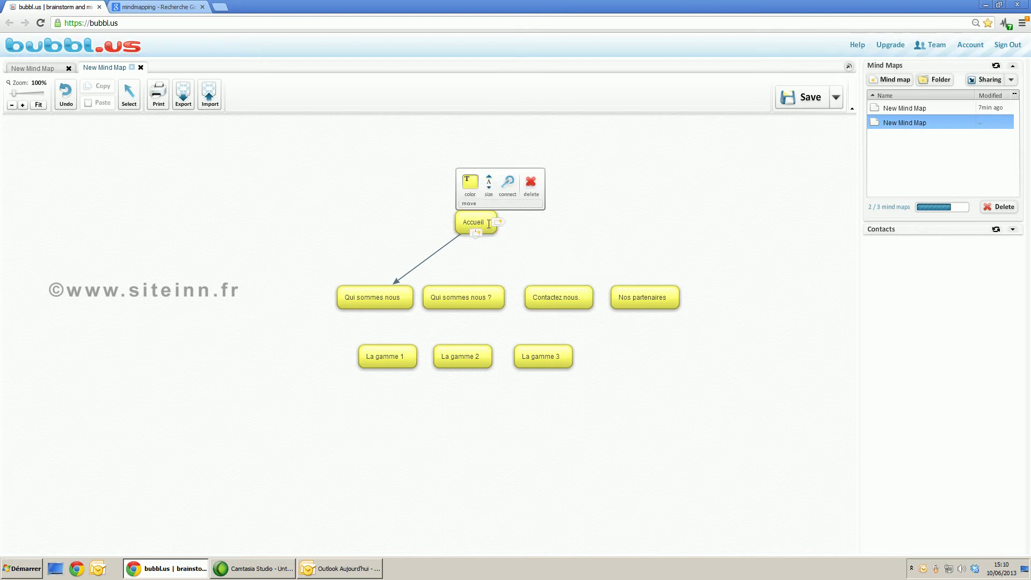
pyautogui.moveTo(507, 183); pyautogui.dragTo(472, 295)
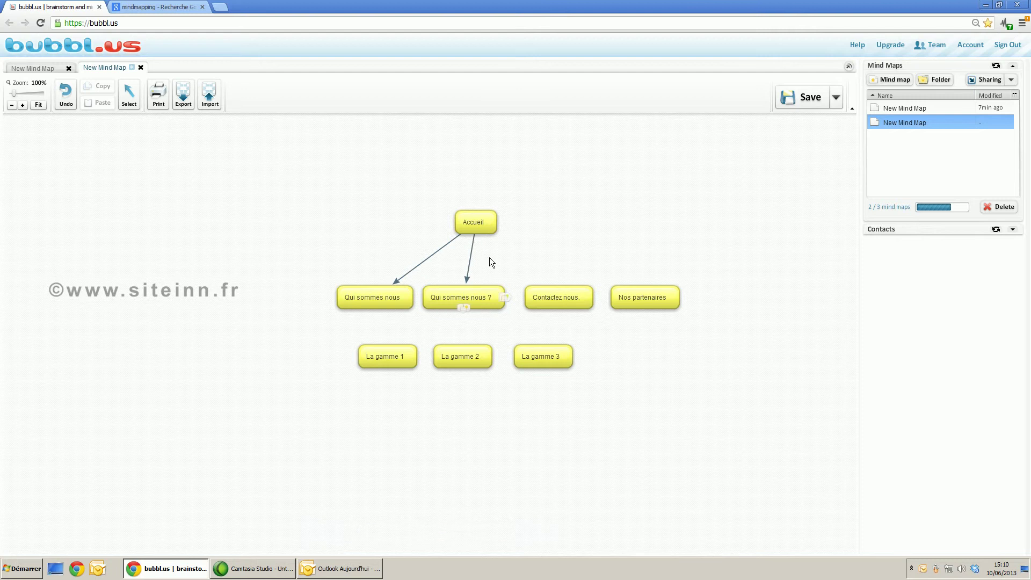
pyautogui.moveTo(477, 225)
pyautogui.moveTo(510, 187); pyautogui.dragTo(554, 291)
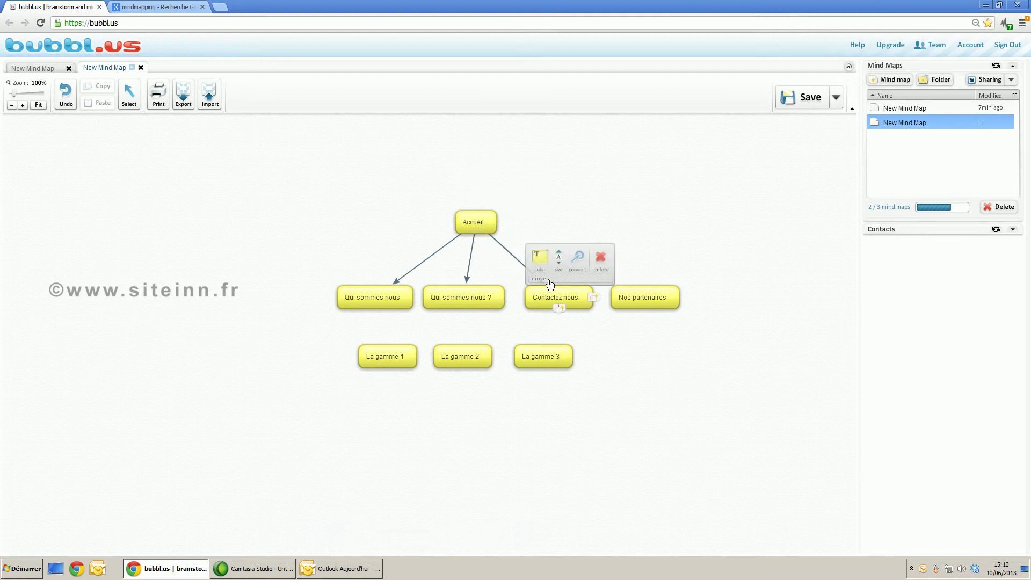
pyautogui.moveTo(489, 222)
pyautogui.moveTo(508, 187); pyautogui.dragTo(647, 299)
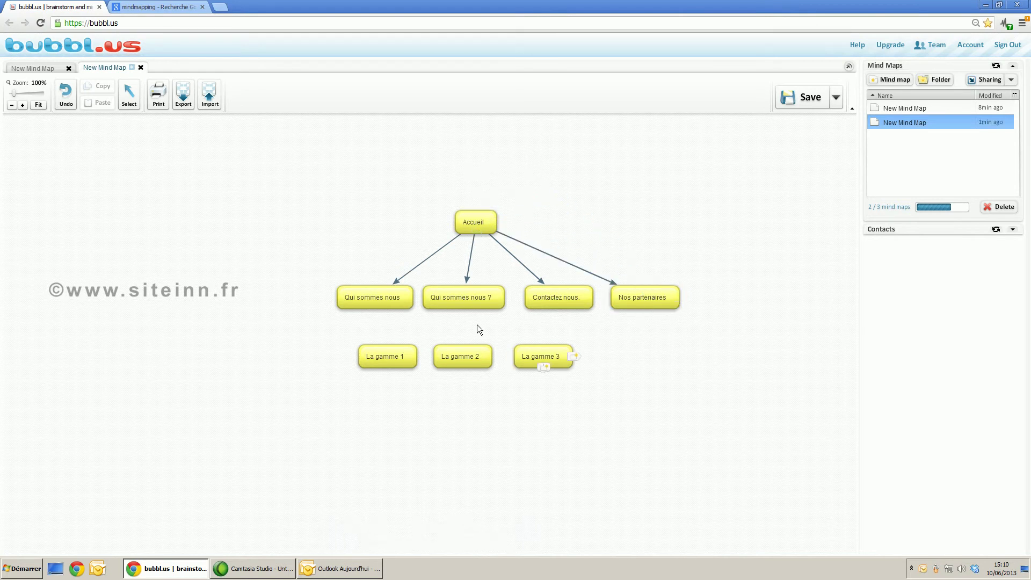
# Move "Nos partenaires" and "Contactez nous." outward to leave a gap in the row, and shift "Accueil" slightly upward.
pyautogui.moveTo(508, 301)
pyautogui.moveTo(645, 294)
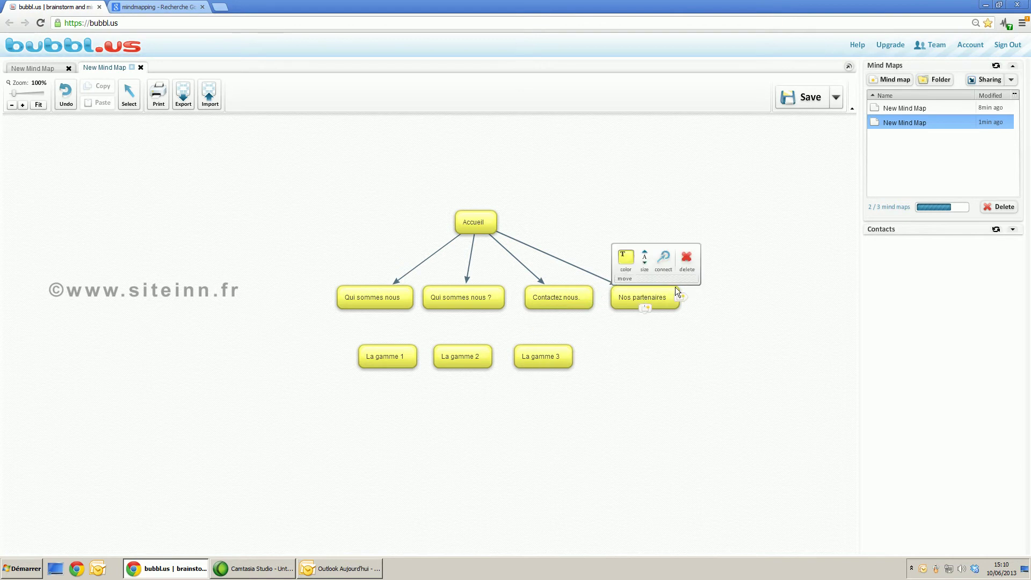
pyautogui.moveTo(652, 285); pyautogui.dragTo(721, 285)
pyautogui.moveTo(575, 290)
pyautogui.moveTo(574, 290); pyautogui.dragTo(626, 282)
pyautogui.moveTo(473, 234); pyautogui.dragTo(483, 223)
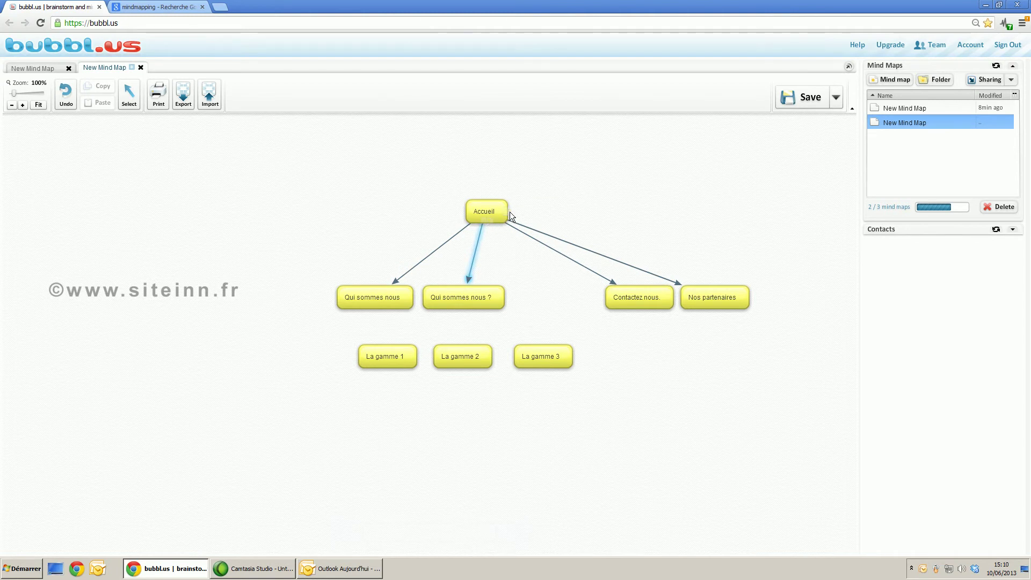
# Add a "La gamme" bubble beside "Accueil", place it in the gap before "Contactez nous." and connect "Accueil" to it.
pyautogui.click(510, 212)
pyautogui.write('La gamme')
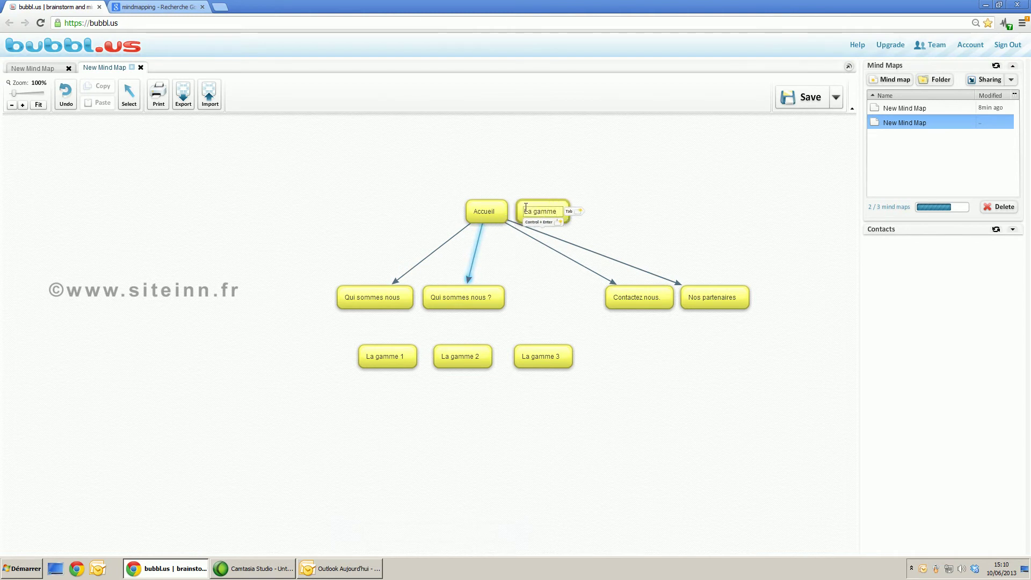
pyautogui.moveTo(537, 203); pyautogui.dragTo(549, 286)
pyautogui.moveTo(486, 206)
pyautogui.moveTo(520, 173); pyautogui.dragTo(561, 296)
# Connect "La gamme" with directional lines to "La gamme 1", "La gamme 2" and "La gamme 3".
pyautogui.moveTo(559, 295)
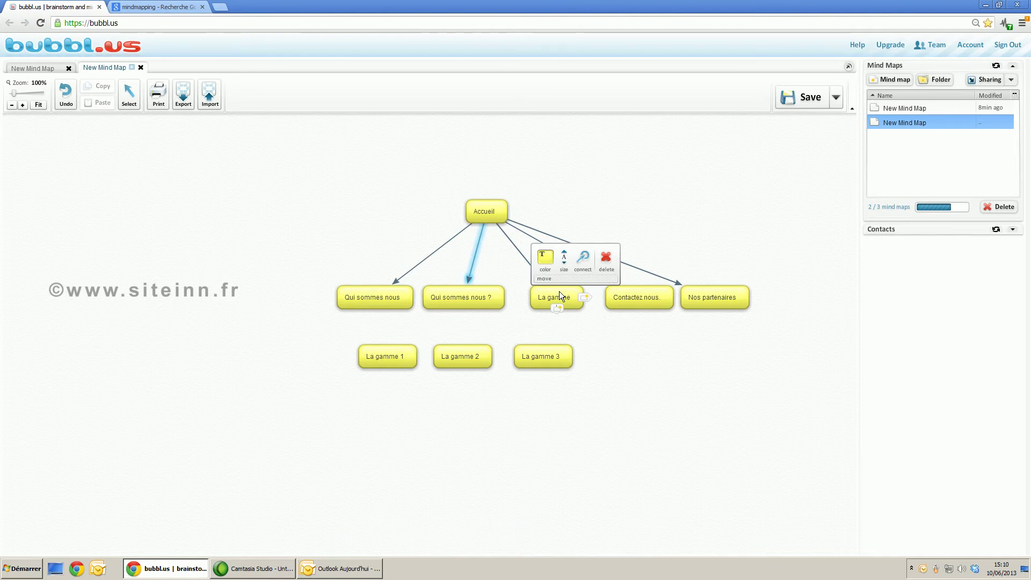
pyautogui.moveTo(587, 261); pyautogui.dragTo(394, 353)
pyautogui.moveTo(585, 260); pyautogui.dragTo(464, 350)
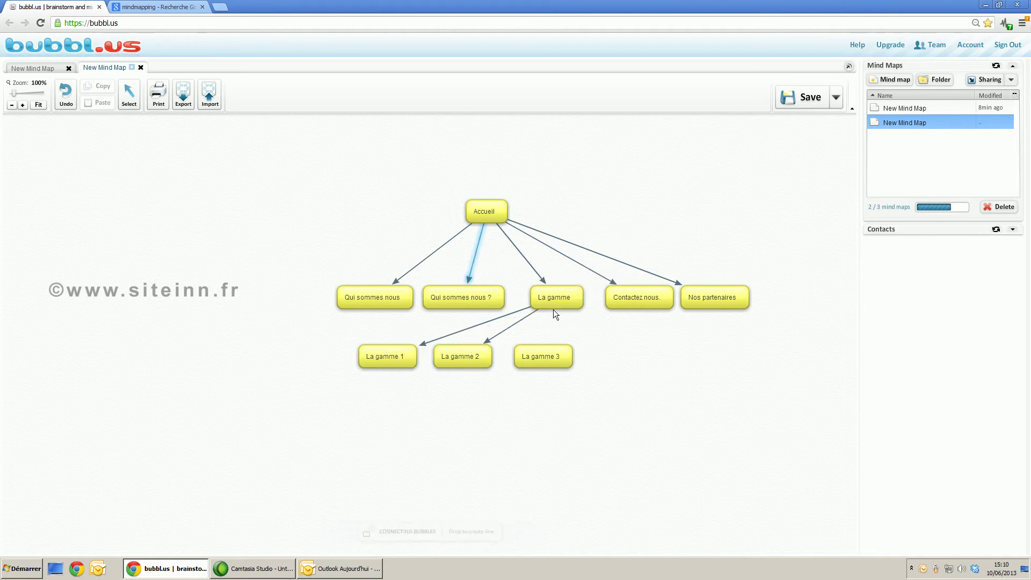
pyautogui.moveTo(558, 301)
pyautogui.moveTo(584, 261); pyautogui.dragTo(553, 356)
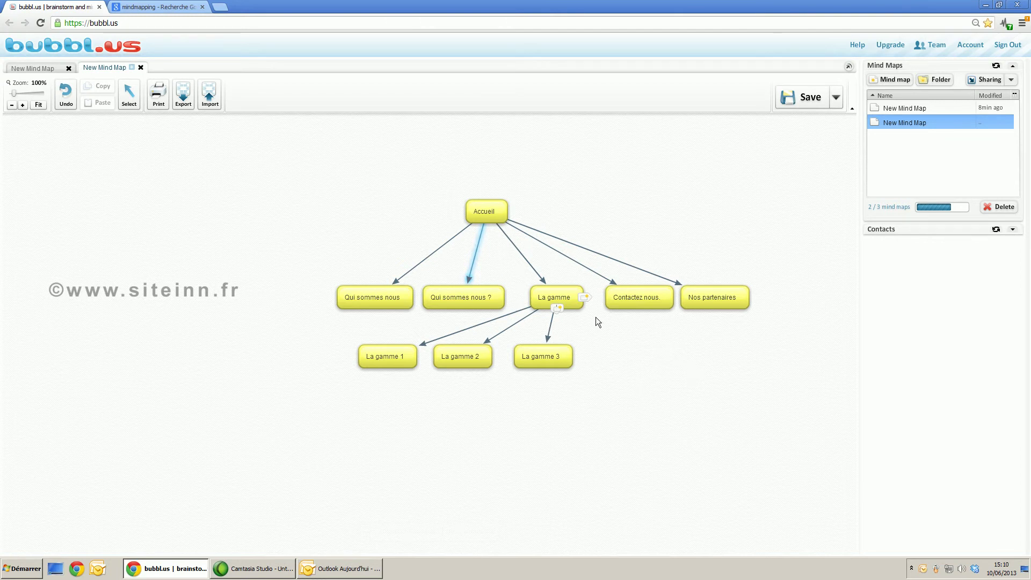
pyautogui.moveTo(622, 305)
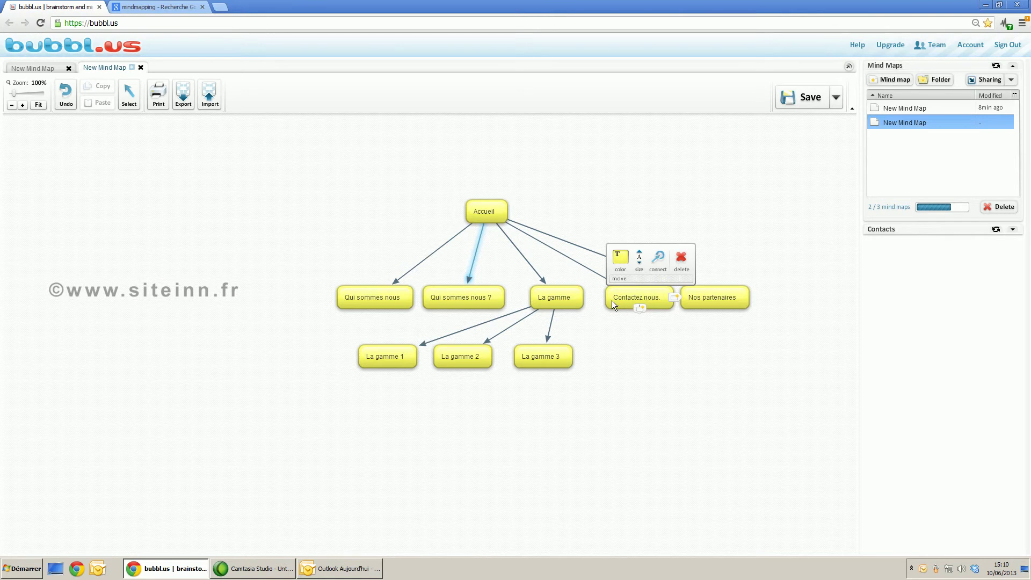
# Rename the "Accueil" bubble as "ACCUEIL" in capitals and enlarge its text.
pyautogui.click(484, 207)
pyautogui.write('ACCUEIL')
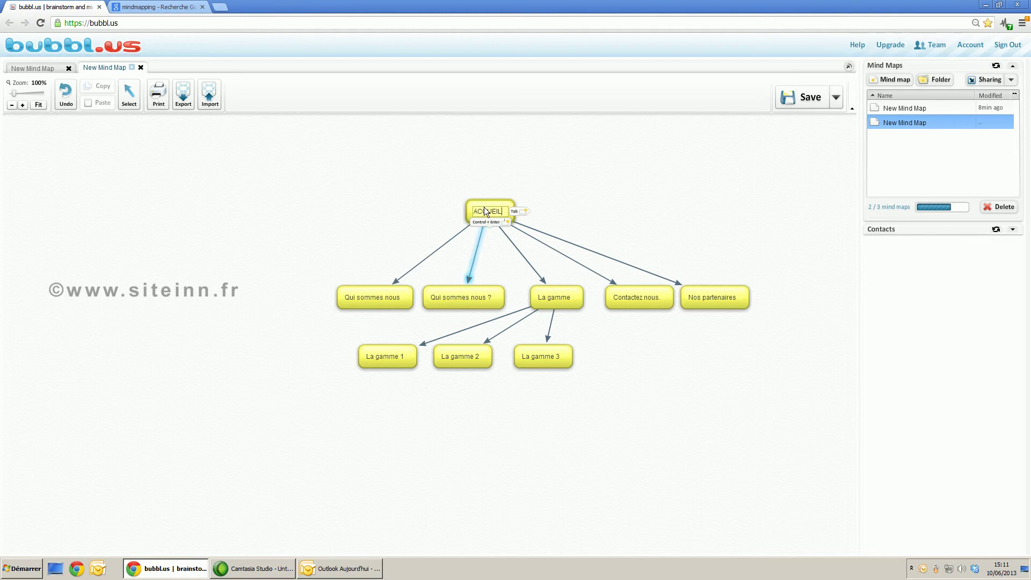
pyautogui.click(588, 199)
pyautogui.moveTo(491, 206)
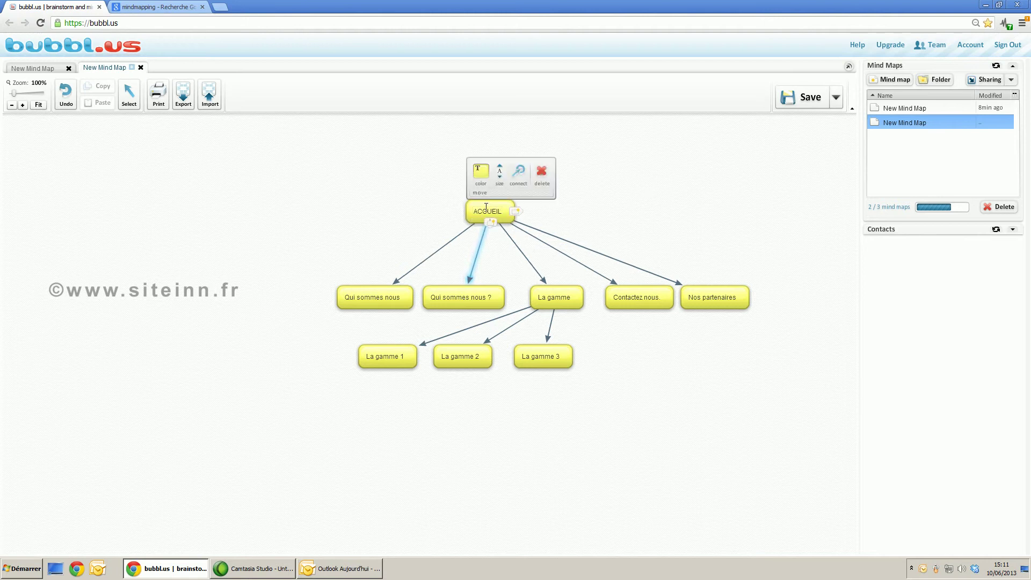
pyautogui.click(499, 167)
pyautogui.click(500, 168)
pyautogui.click(500, 167)
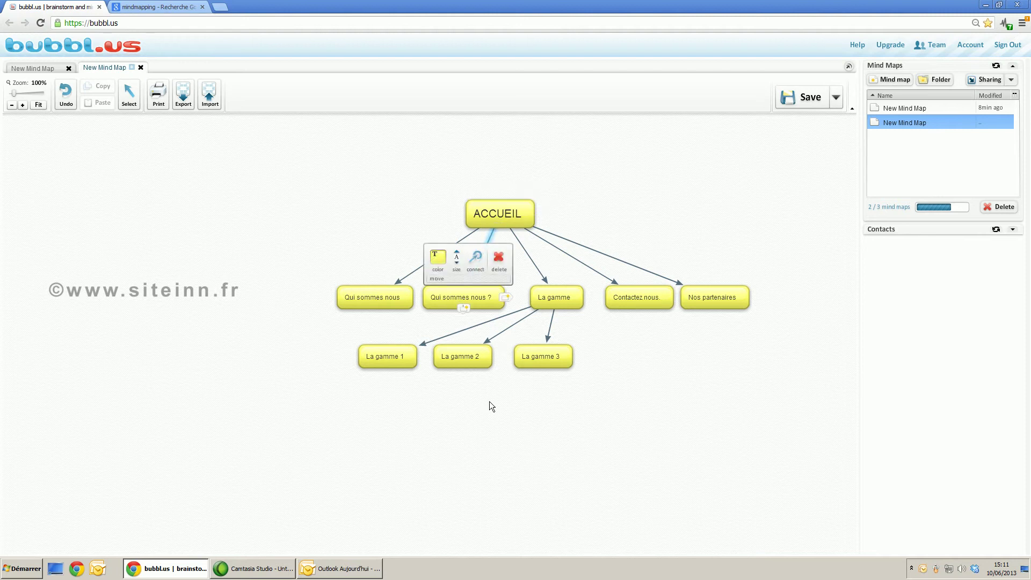
# Shift "Nos partenaires" slightly outward and arrange "La gamme 1", "La gamme 2" and "La gamme 3" in a row centred beneath "La gamme".
pyautogui.moveTo(374, 301)
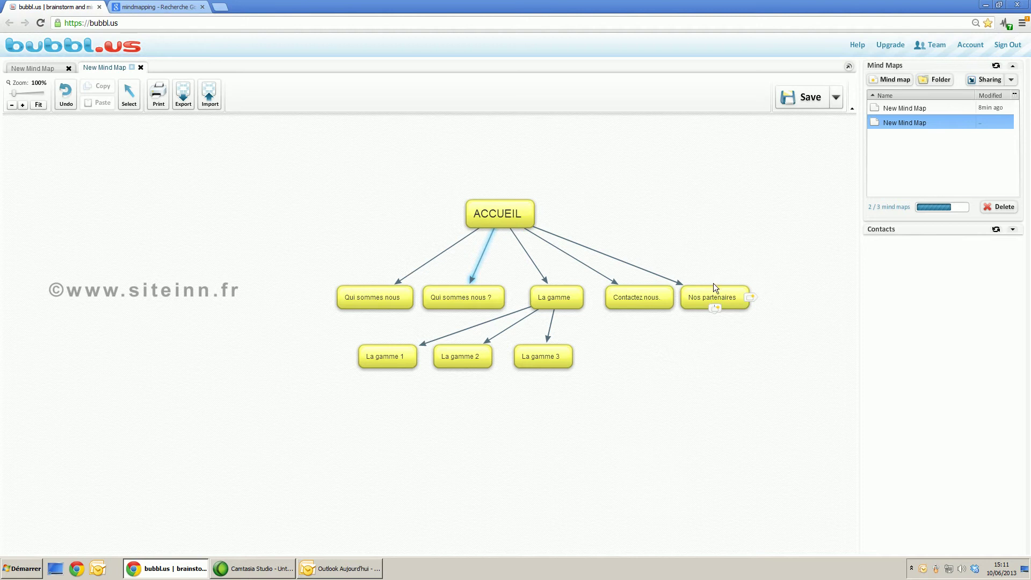
pyautogui.moveTo(719, 286); pyautogui.dragTo(729, 285)
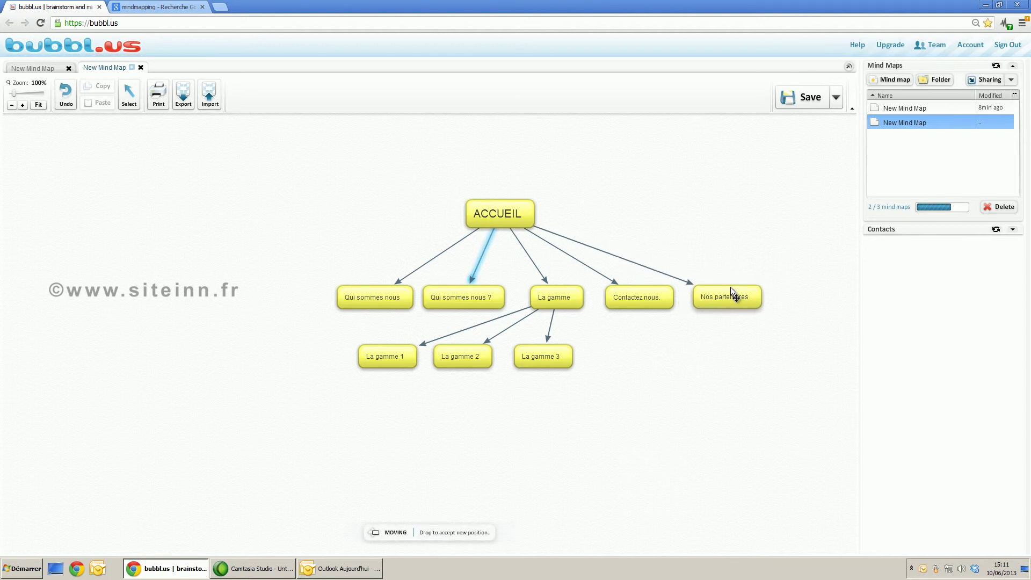
pyautogui.moveTo(560, 349); pyautogui.dragTo(662, 352)
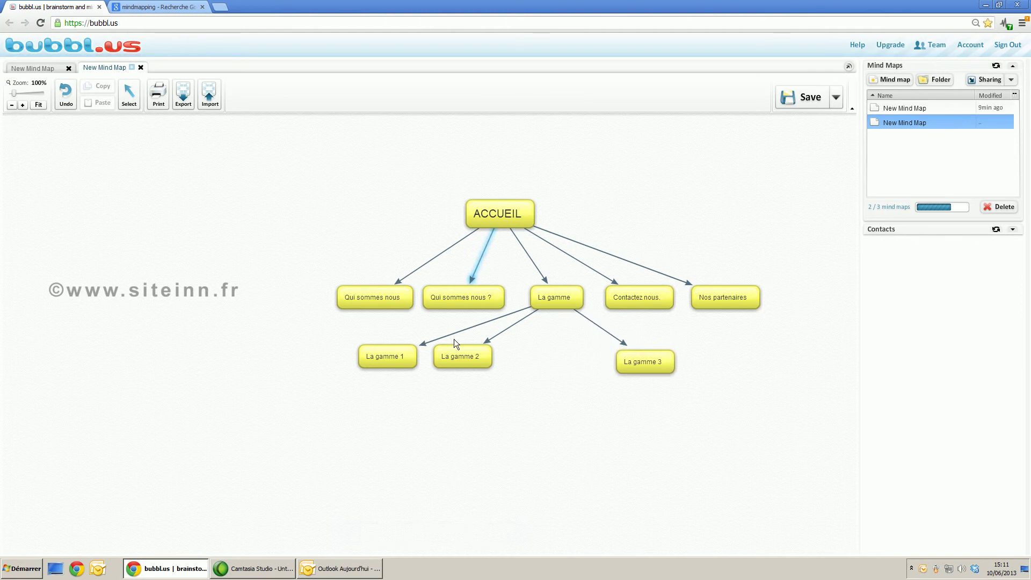
pyautogui.moveTo(463, 347); pyautogui.dragTo(559, 356)
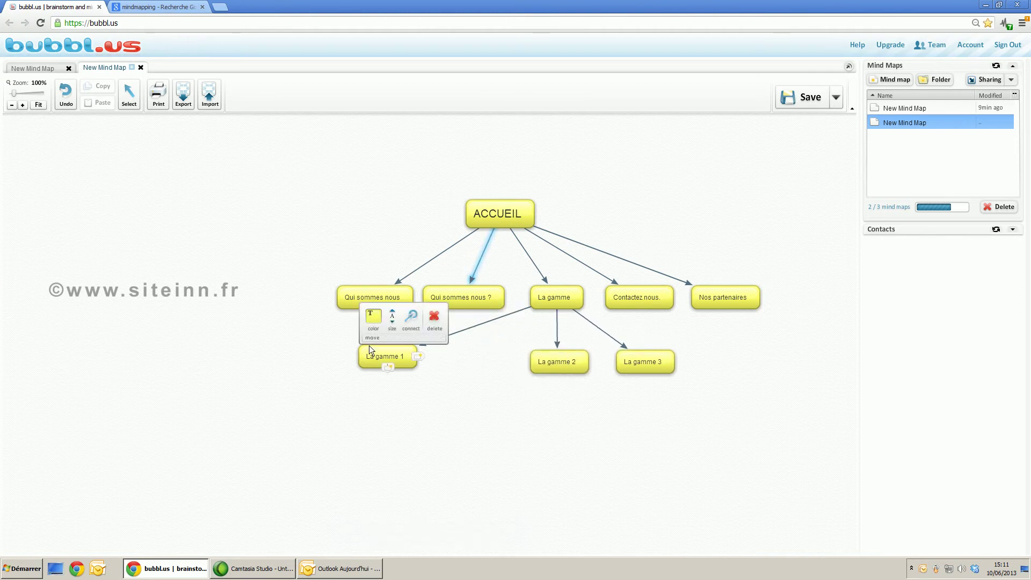
pyautogui.moveTo(482, 359); pyautogui.dragTo(473, 353)
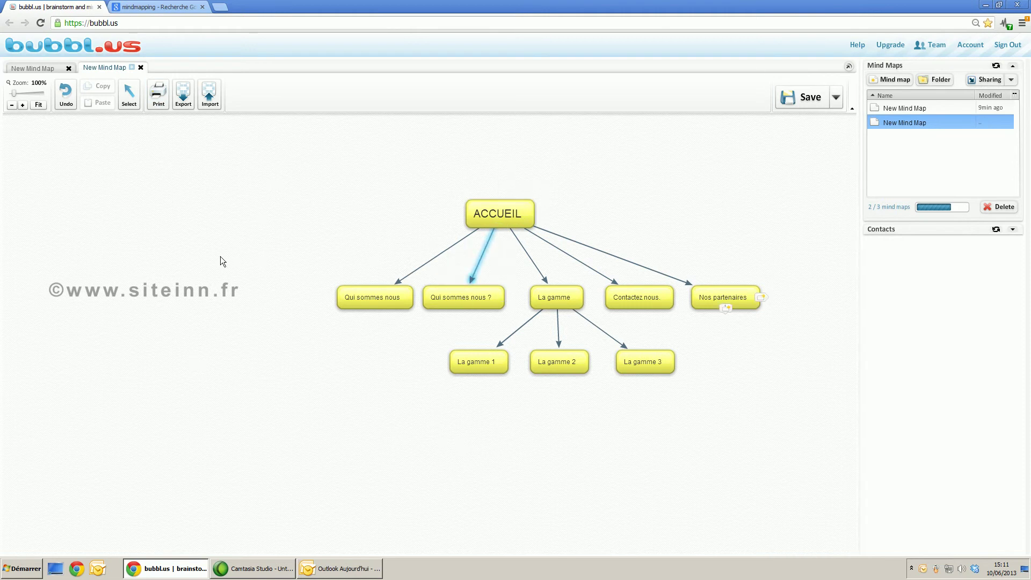
# Create an empty sibling bubble from "ACCUEIL" and place it in the free space beside the tree, above "Qui sommes nous".
pyautogui.rightClick(186, 202)
pyautogui.click(290, 178)
pyautogui.moveTo(504, 202)
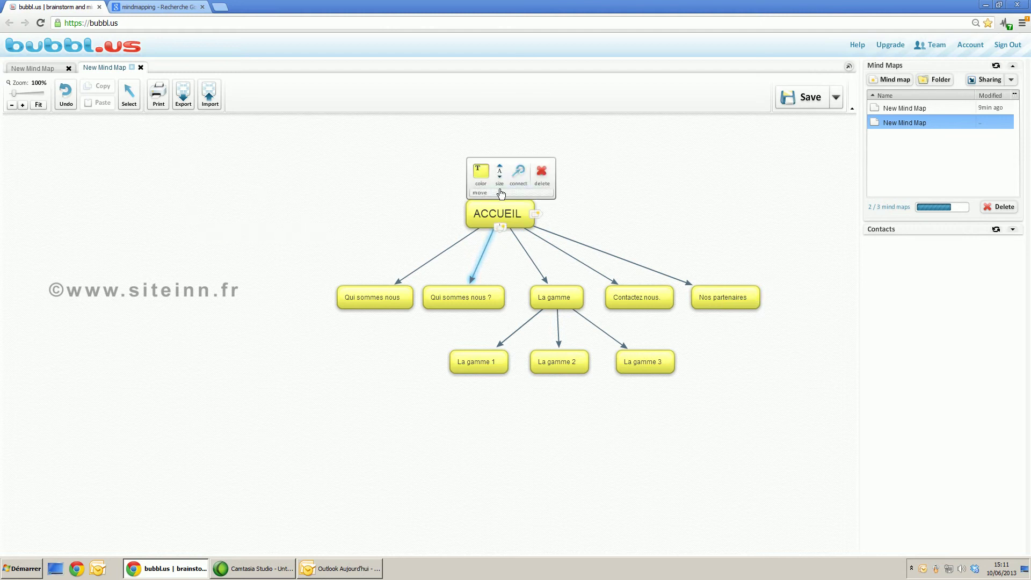
pyautogui.click(537, 215)
pyautogui.moveTo(564, 202); pyautogui.dragTo(238, 237)
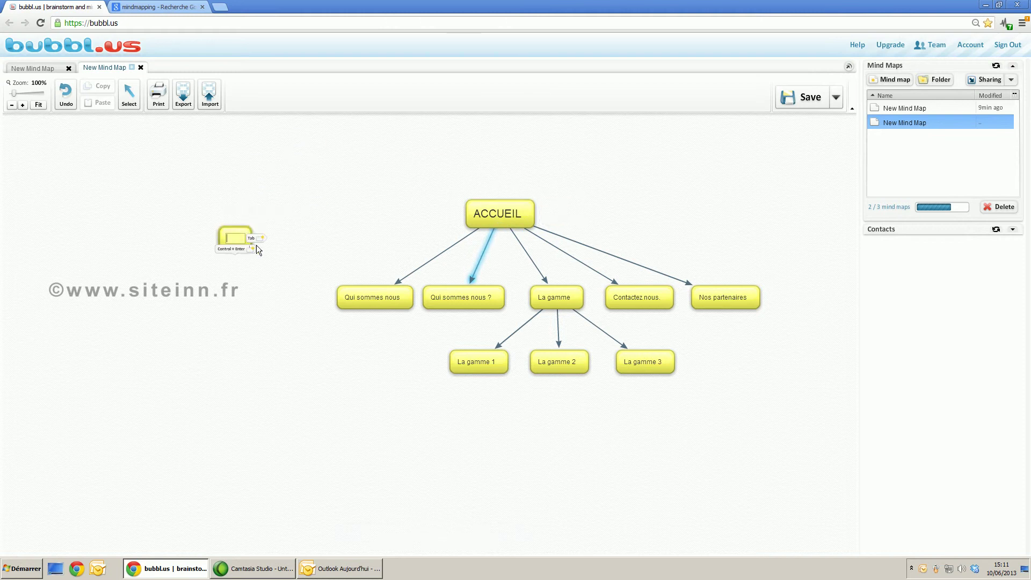
# Enter "LE formulaire doit contenir, adresse, formulaire, maps et lien Google Maps" in the new bubble and move it well above "Nos partenaires".
pyautogui.write('LE formu')
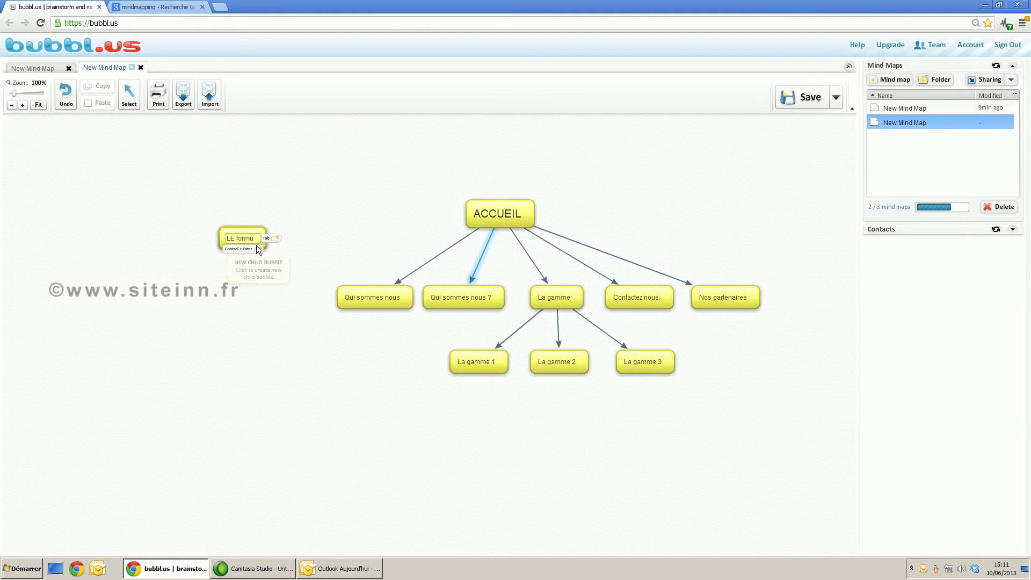
pyautogui.write('laire doit')
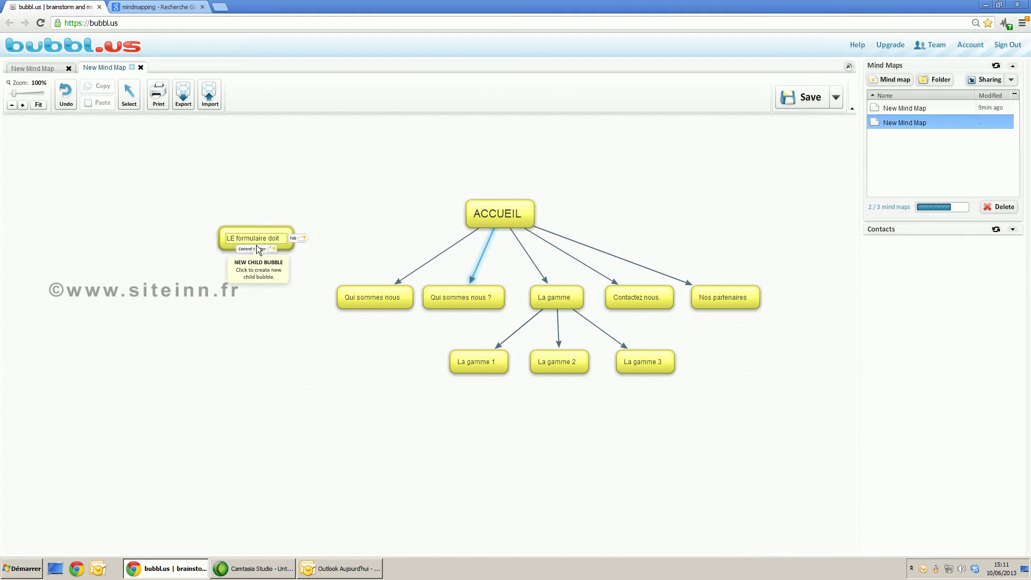
pyautogui.write(' contenir,')
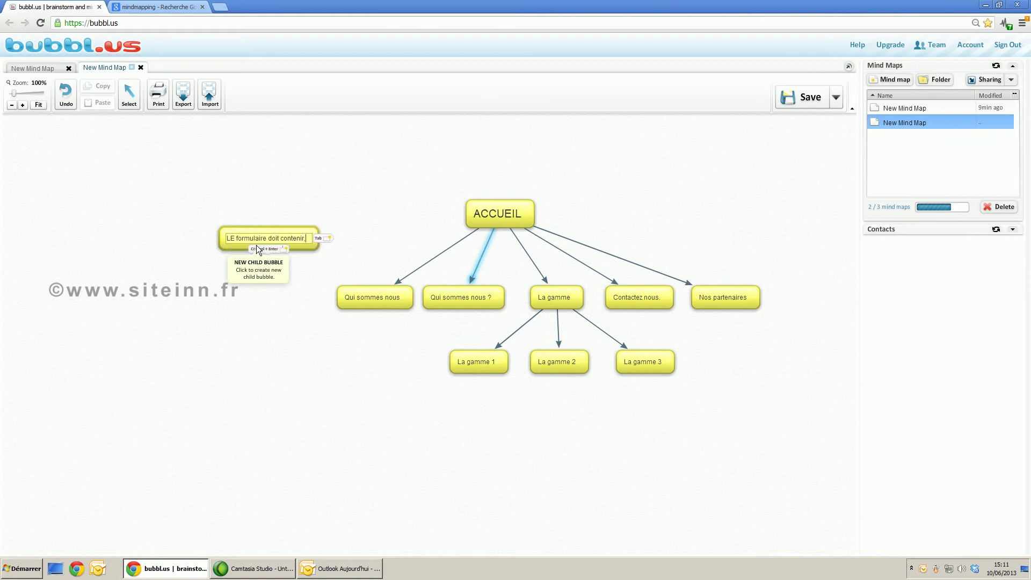
pyautogui.write(' adresse, ')
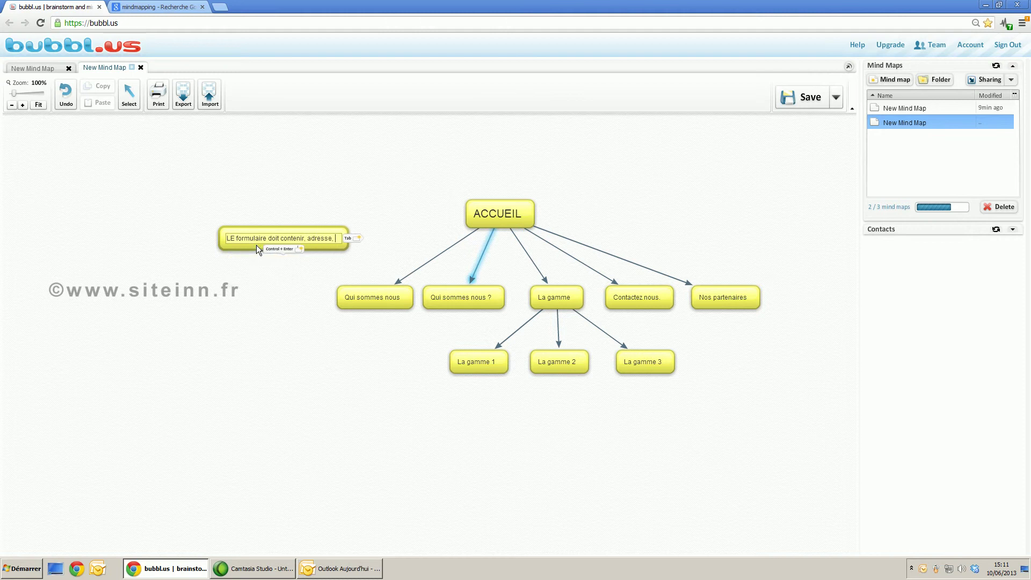
pyautogui.write('formulaire')
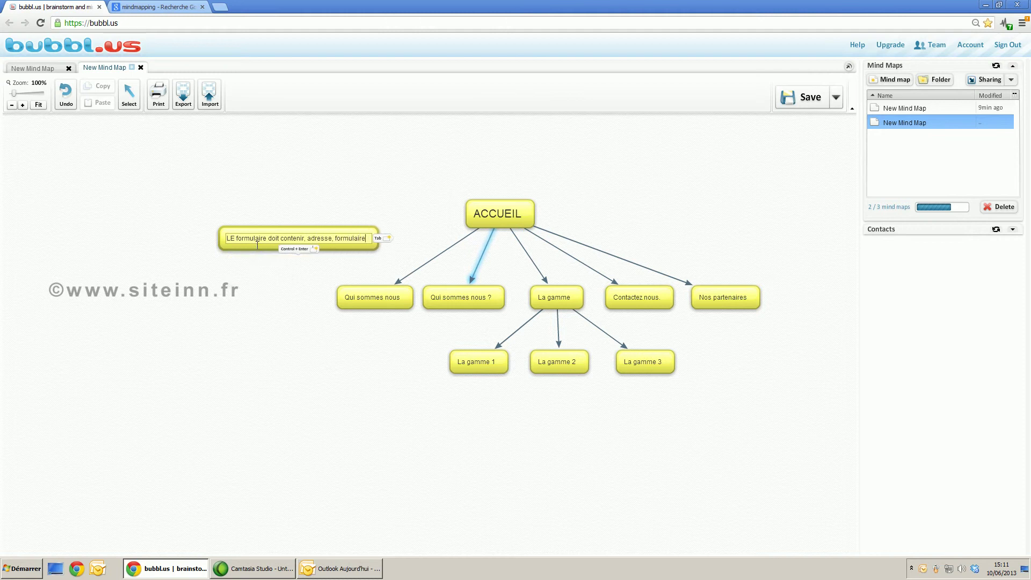
pyautogui.write(', maps et lien Google Maps')
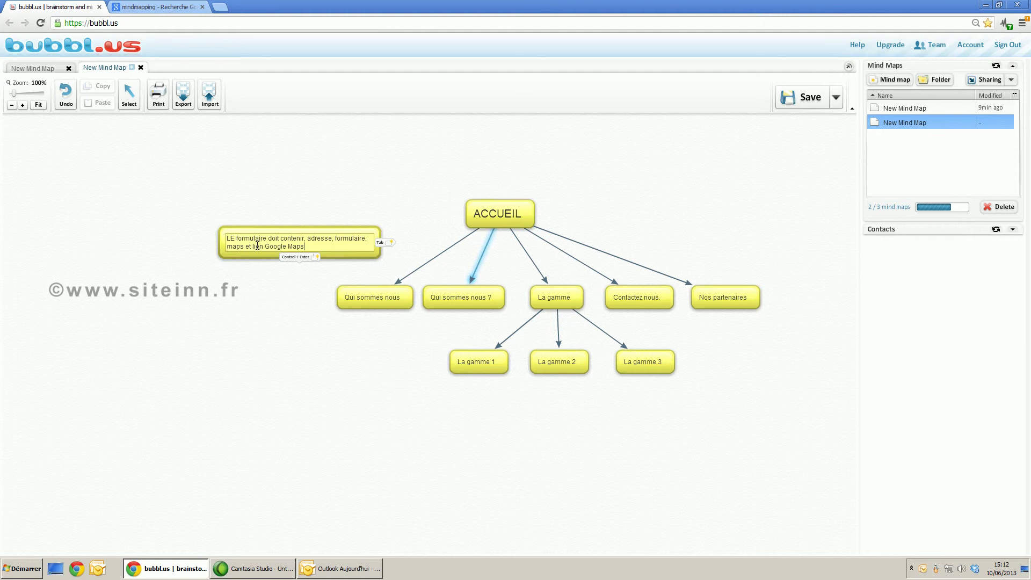
pyautogui.click(256, 260)
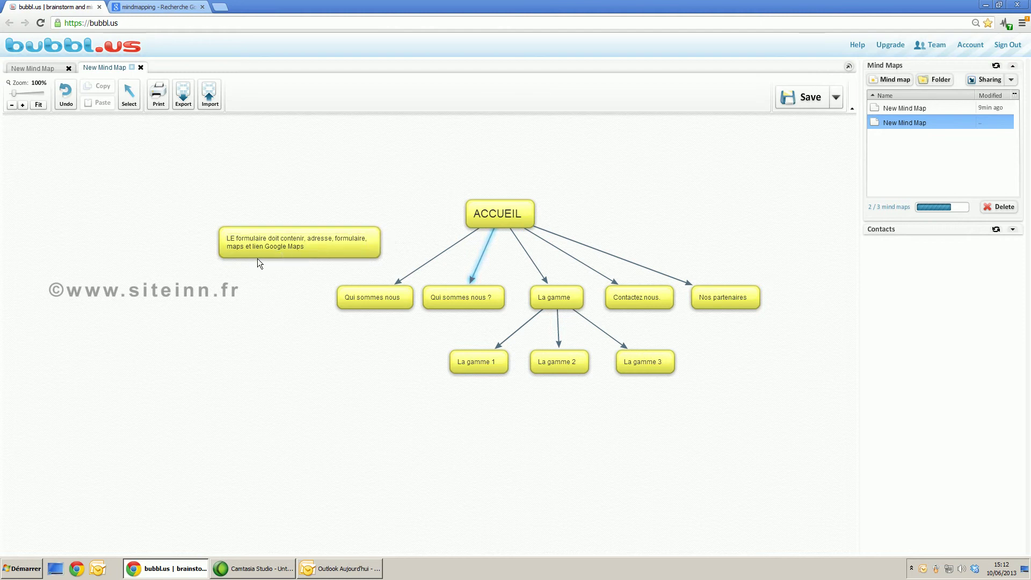
pyautogui.click(275, 253)
pyautogui.moveTo(254, 256); pyautogui.dragTo(713, 181)
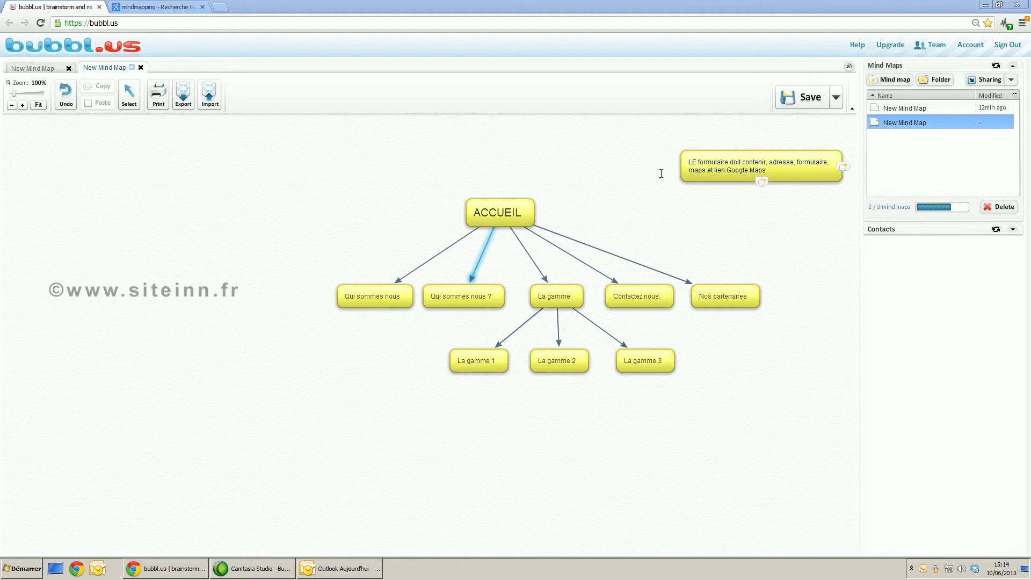
# Give the "LE formulaire doit contenir" note bubble a light blue background and medium blue text.
pyautogui.moveTo(700, 215)
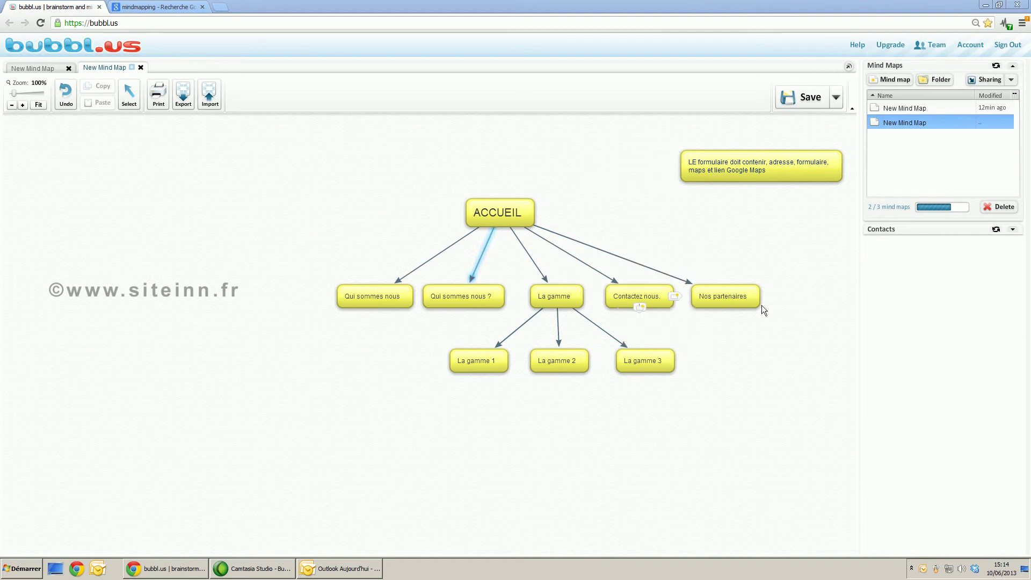
pyautogui.moveTo(736, 151)
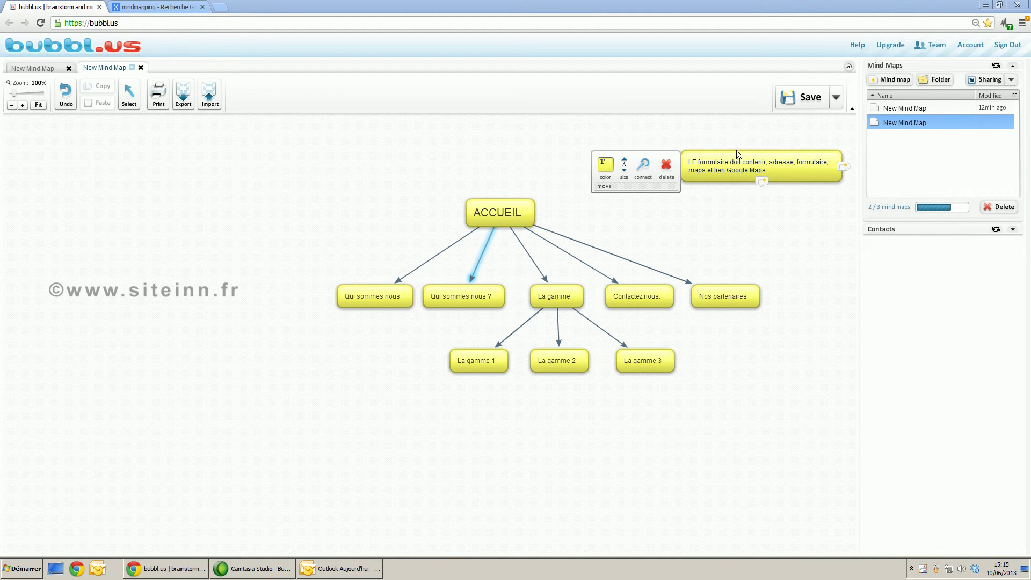
pyautogui.click(610, 172)
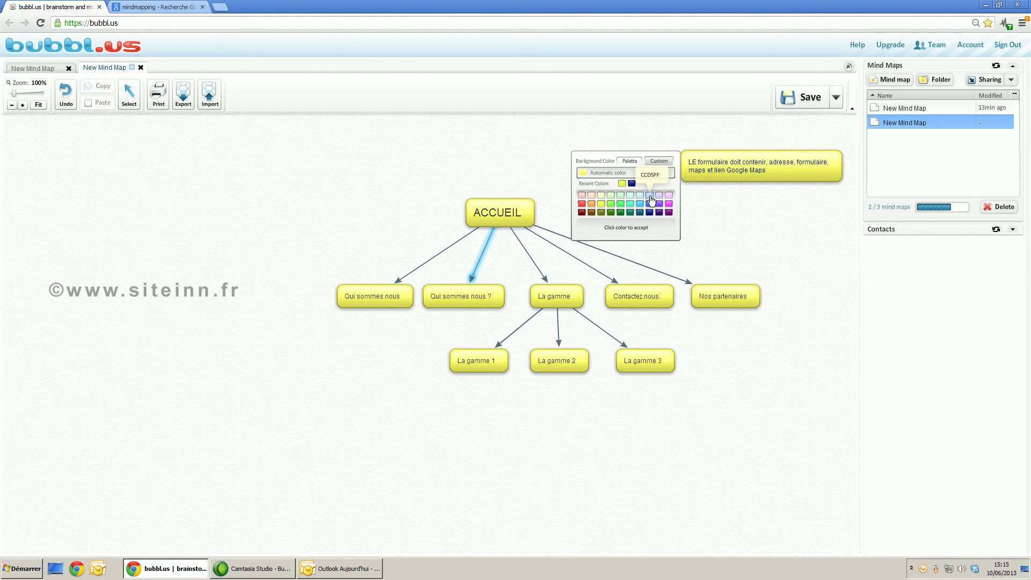
pyautogui.click(659, 162)
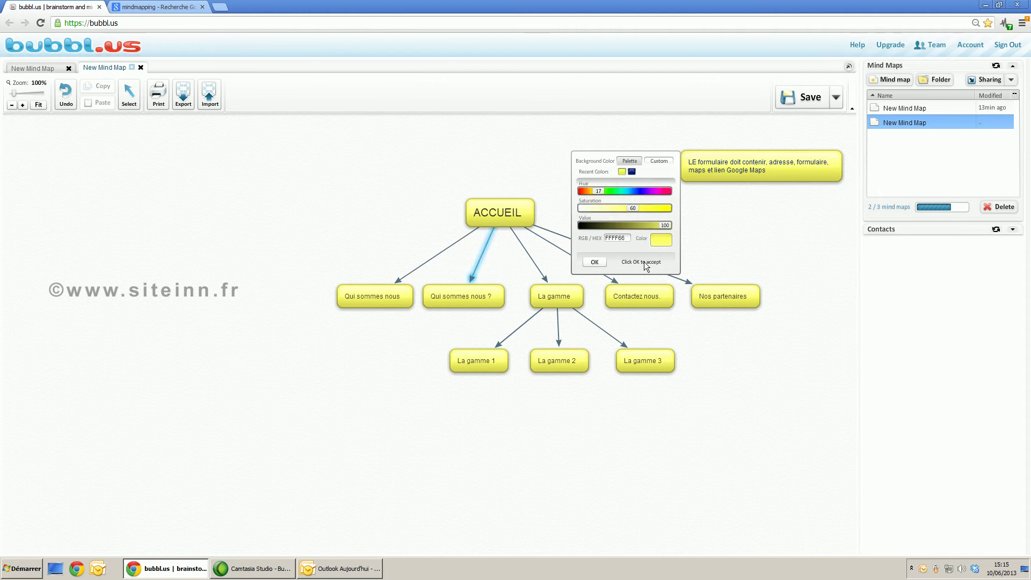
pyautogui.click(636, 163)
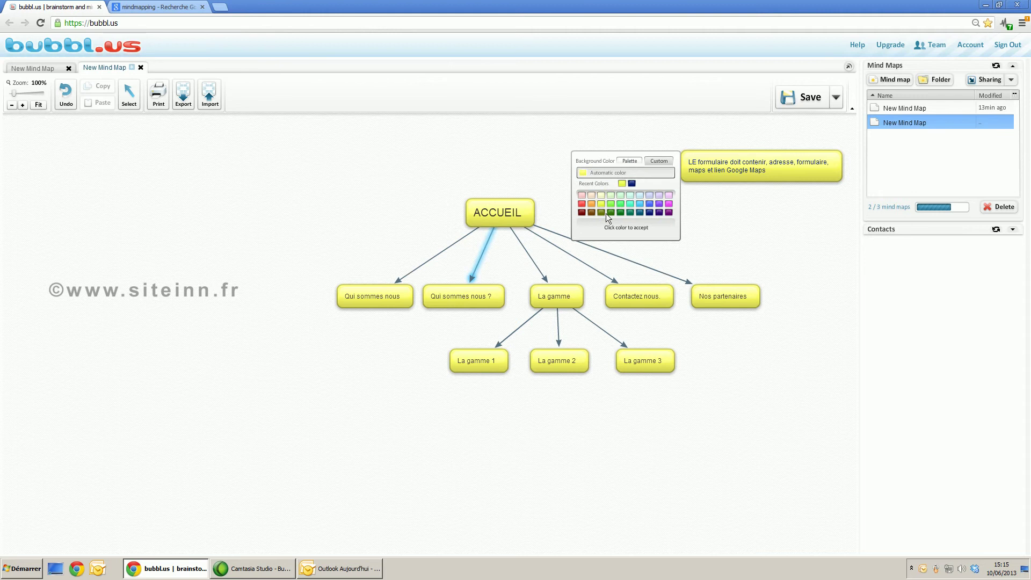
pyautogui.click(640, 195)
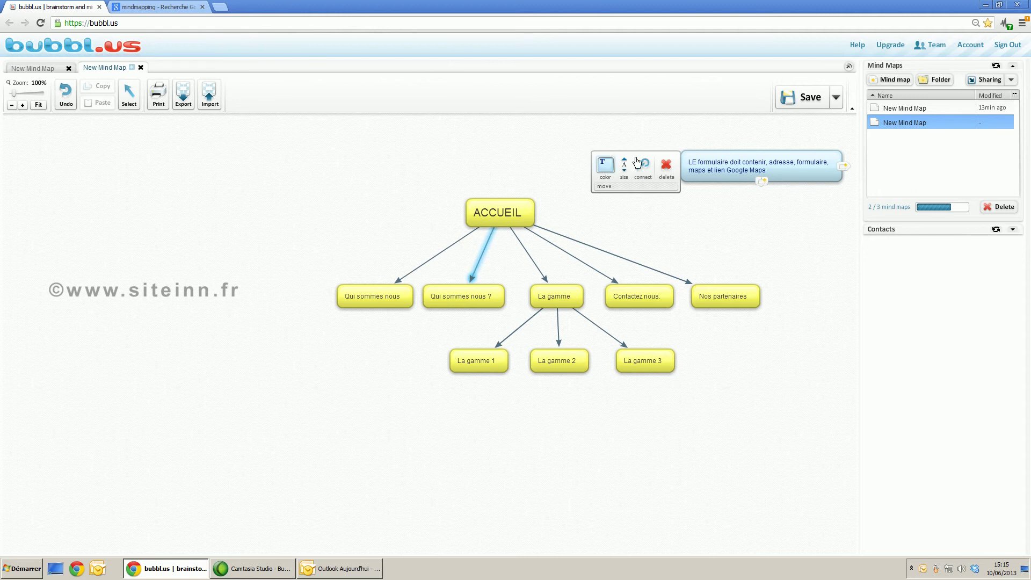
pyautogui.click(603, 164)
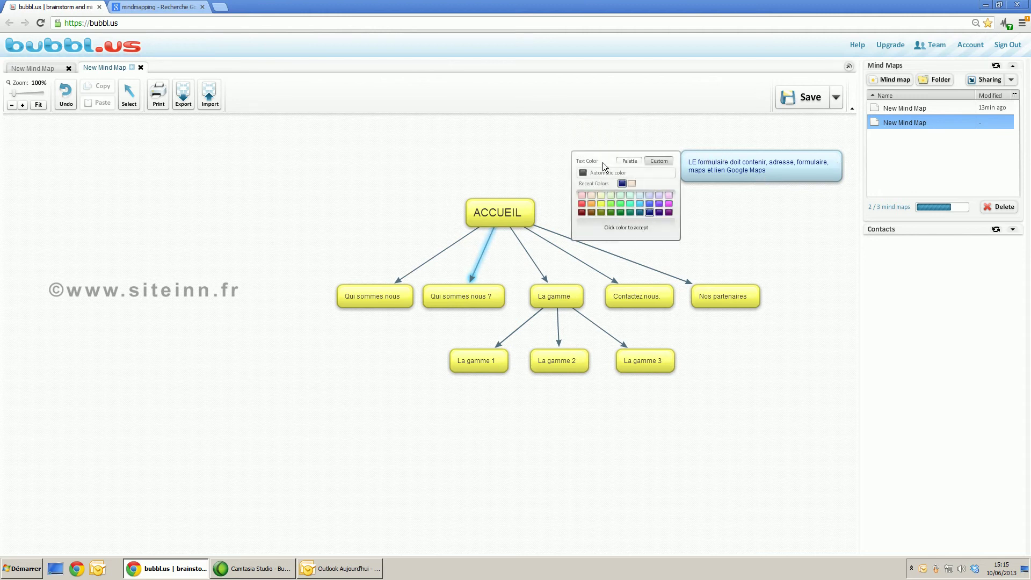
pyautogui.click(649, 205)
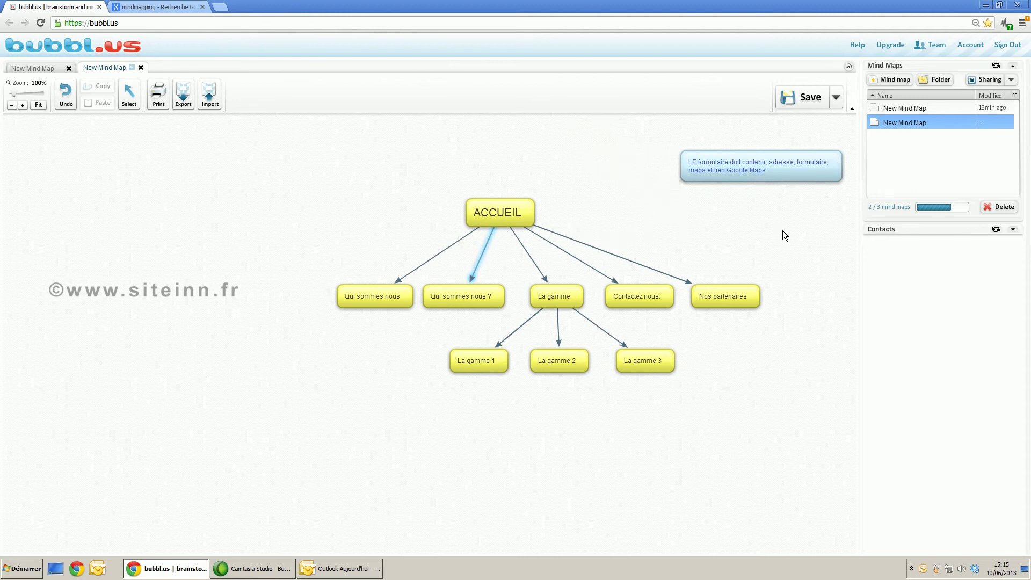
# Correct the first word of the blue note bubble to "Le".
pyautogui.click(698, 162)
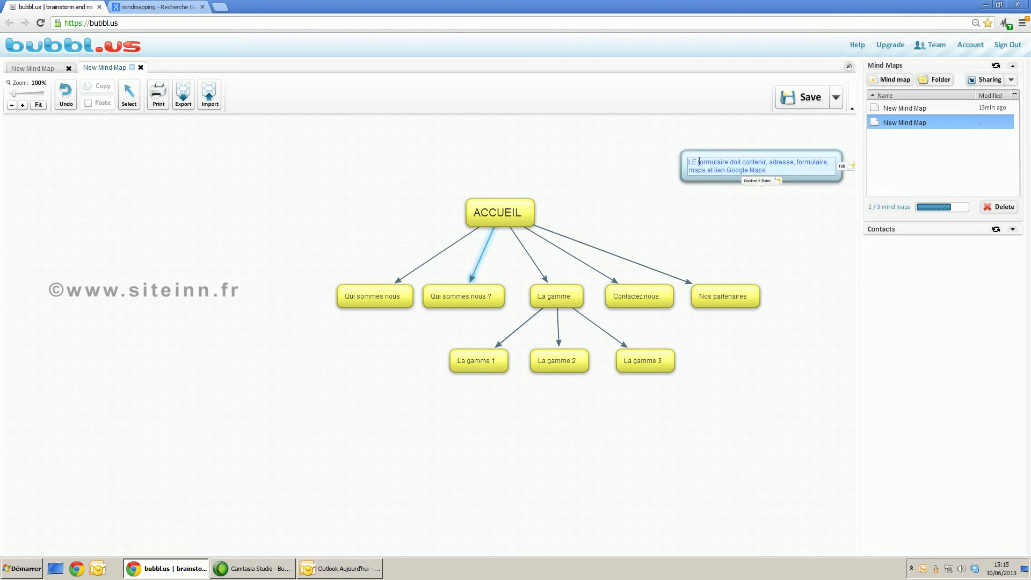
pyautogui.press('BackSpace')
pyautogui.press('BackSpace')
pyautogui.write('e')
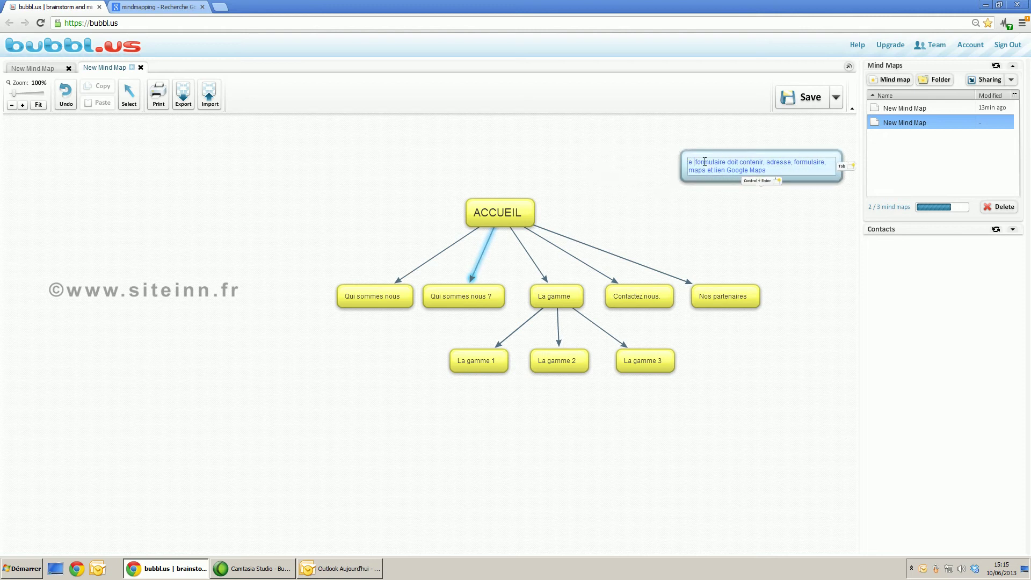
pyautogui.moveTo(696, 162); pyautogui.dragTo(684, 169)
pyautogui.write('e')
pyautogui.press('BackSpace')
pyautogui.write('LE')
pyautogui.press('BackSpace')
pyautogui.write('e')
pyautogui.click(720, 216)
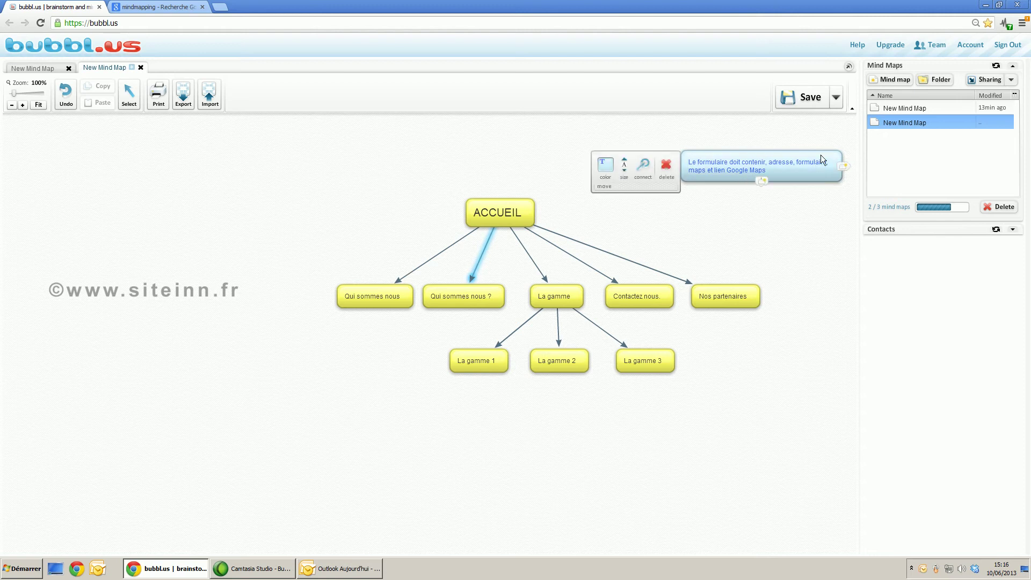
# Move the blue note bubble slightly upward and connect it with a directional line to "Contactez nous.".
pyautogui.moveTo(816, 154)
pyautogui.moveTo(729, 154); pyautogui.dragTo(736, 143)
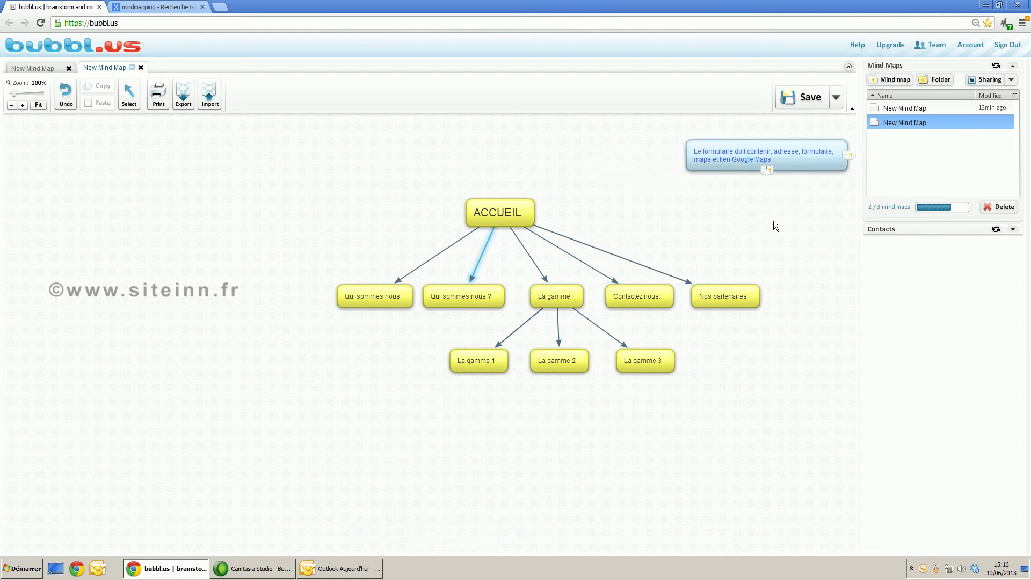
pyautogui.moveTo(730, 147)
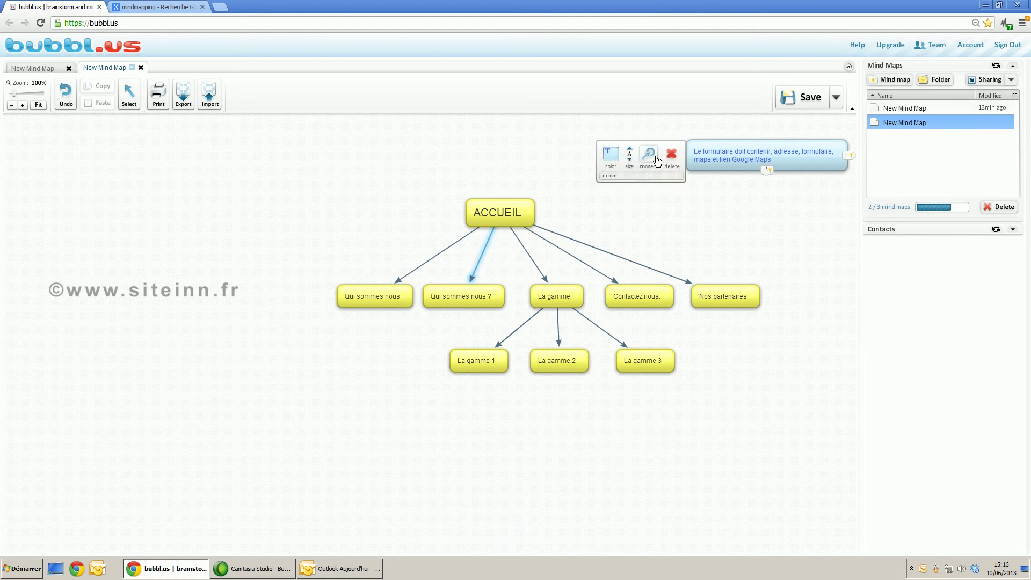
pyautogui.moveTo(654, 160); pyautogui.dragTo(649, 290)
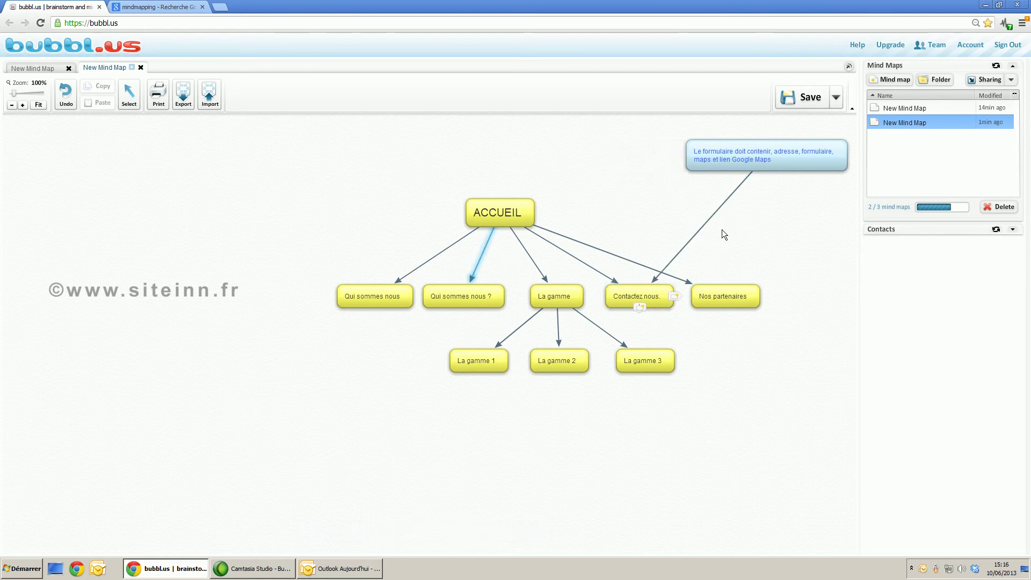
# Label the line between the blue note bubble and "Contactez nous." as "Pour infos".
pyautogui.click(704, 223)
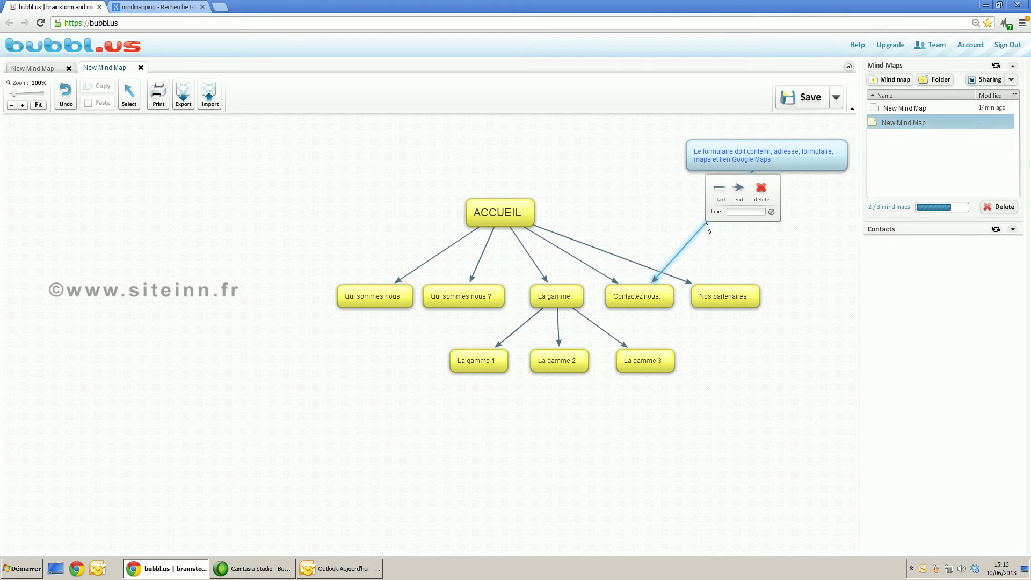
pyautogui.click(743, 213)
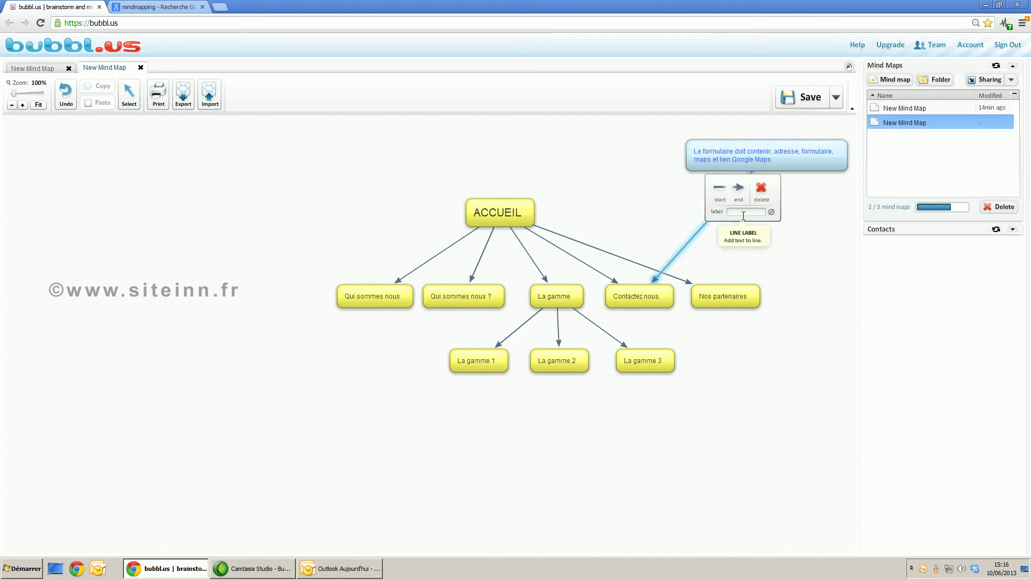
pyautogui.write('Pour infos')
pyautogui.click(809, 257)
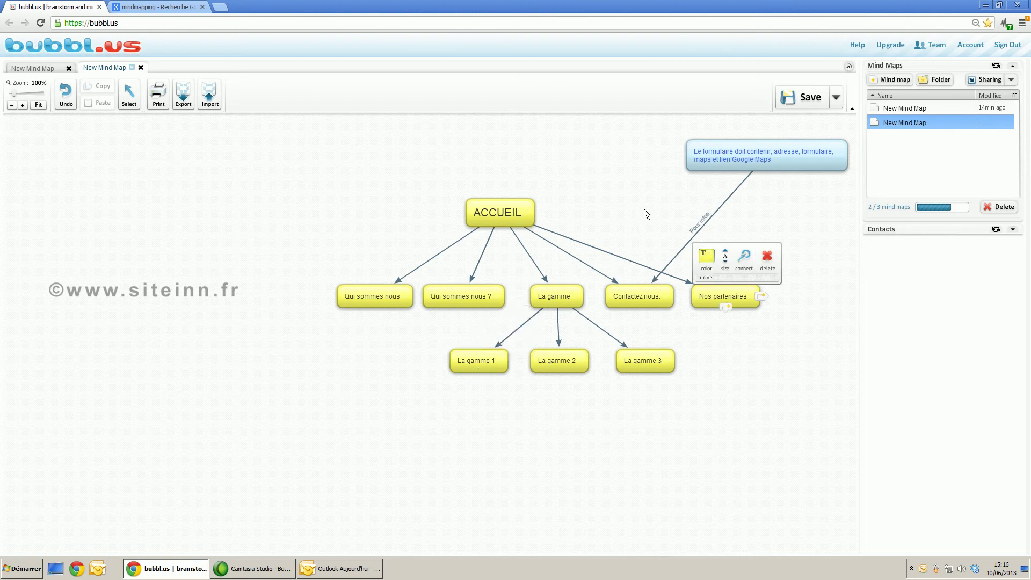
# Add a separate bubble beside "ACCUEIL" and move it to the empty area beyond "La gamme 3".
pyautogui.rightClick(790, 377)
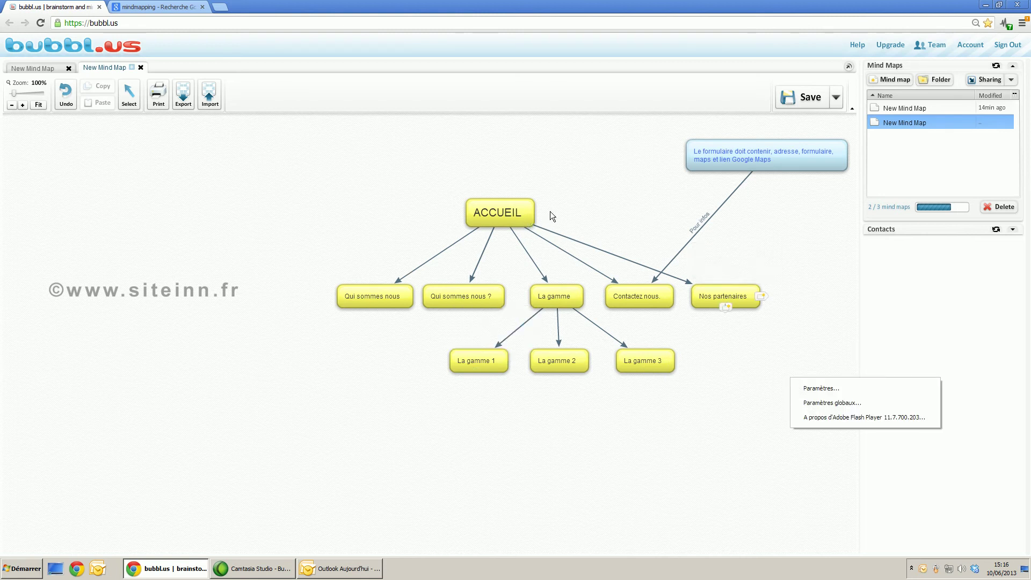
pyautogui.click(567, 199)
pyautogui.moveTo(517, 207)
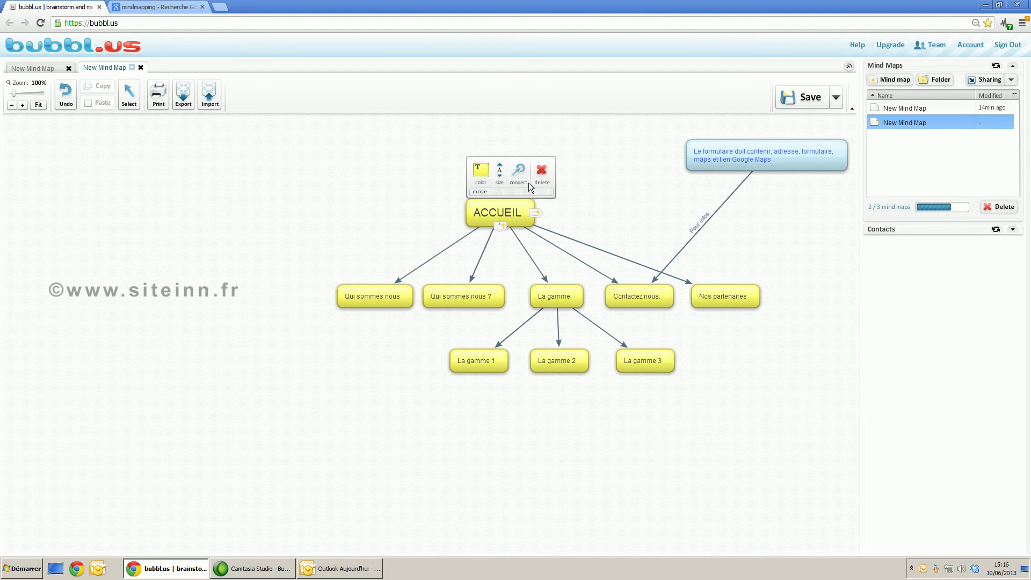
pyautogui.click(534, 213)
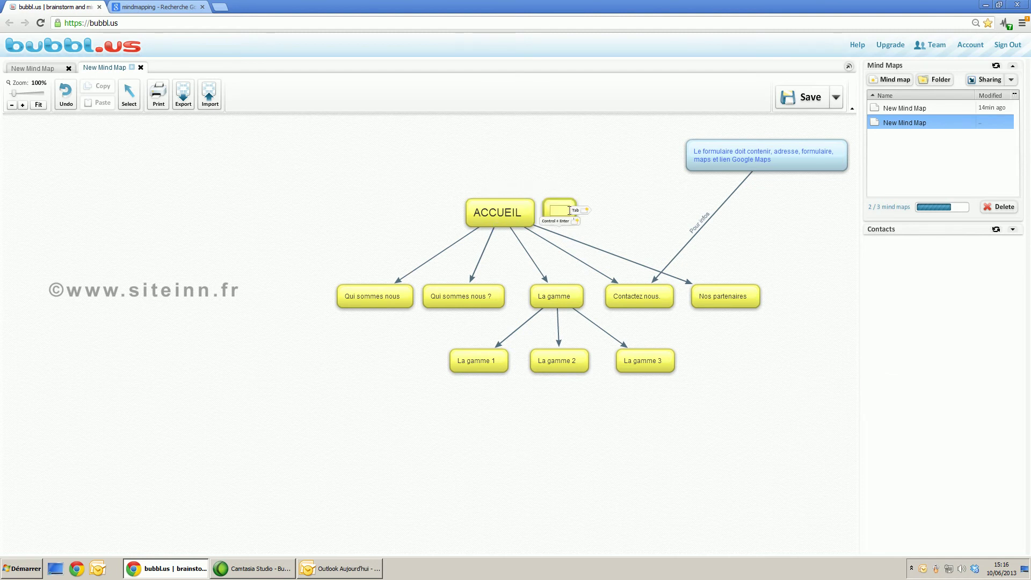
pyautogui.moveTo(564, 204); pyautogui.dragTo(797, 351)
pyautogui.click(800, 361)
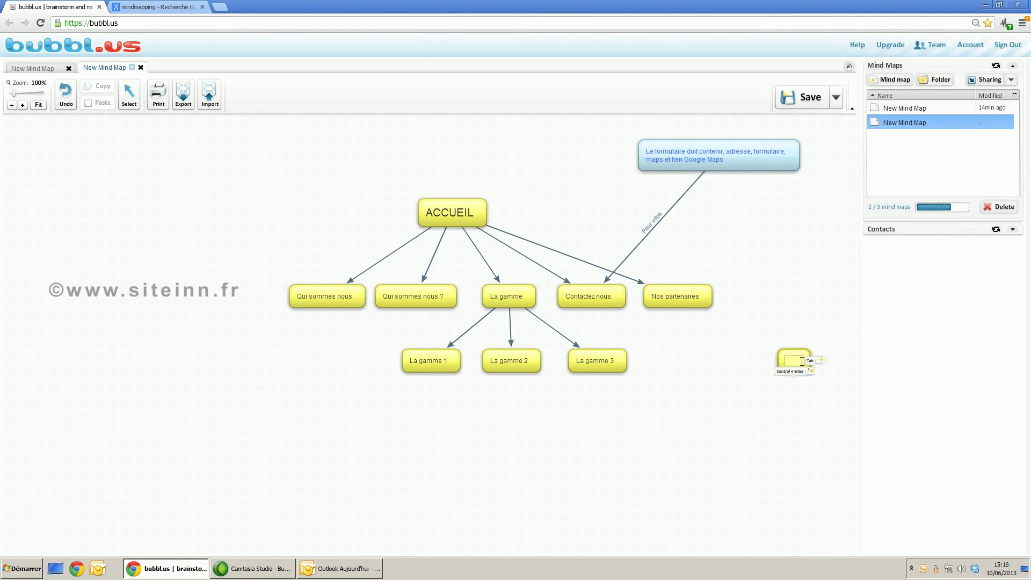
# Enter "L ecran les partenaires affichera le logo de Site Inn" as the text of the new bubble.
pyautogui.write('L ecran le')
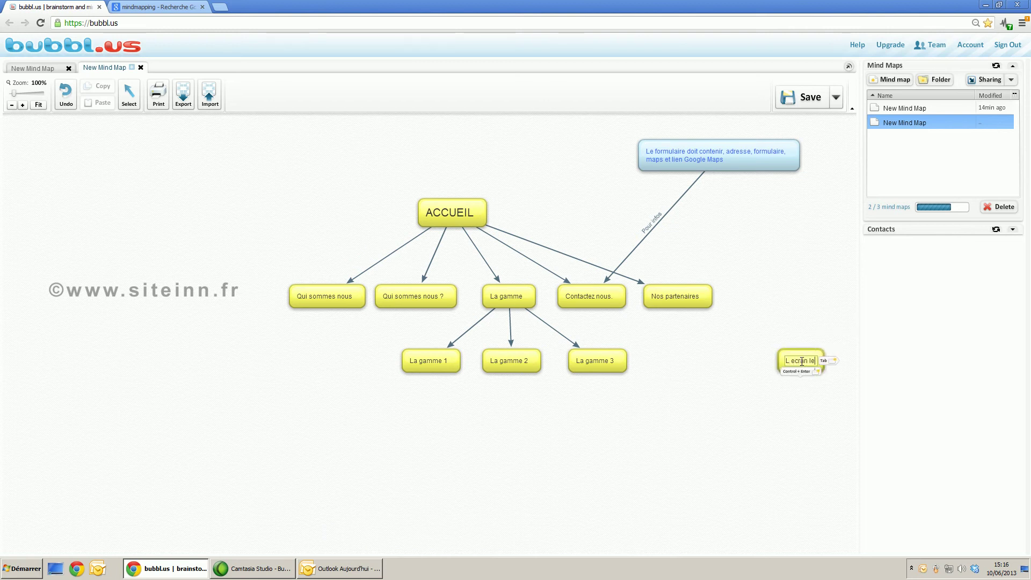
pyautogui.write('s partenaires')
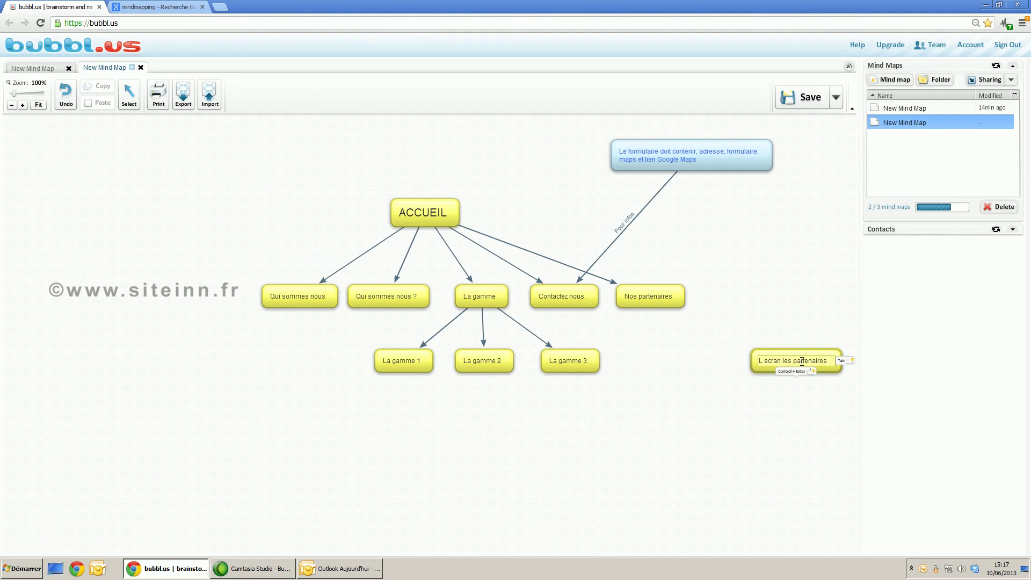
pyautogui.write('affic')
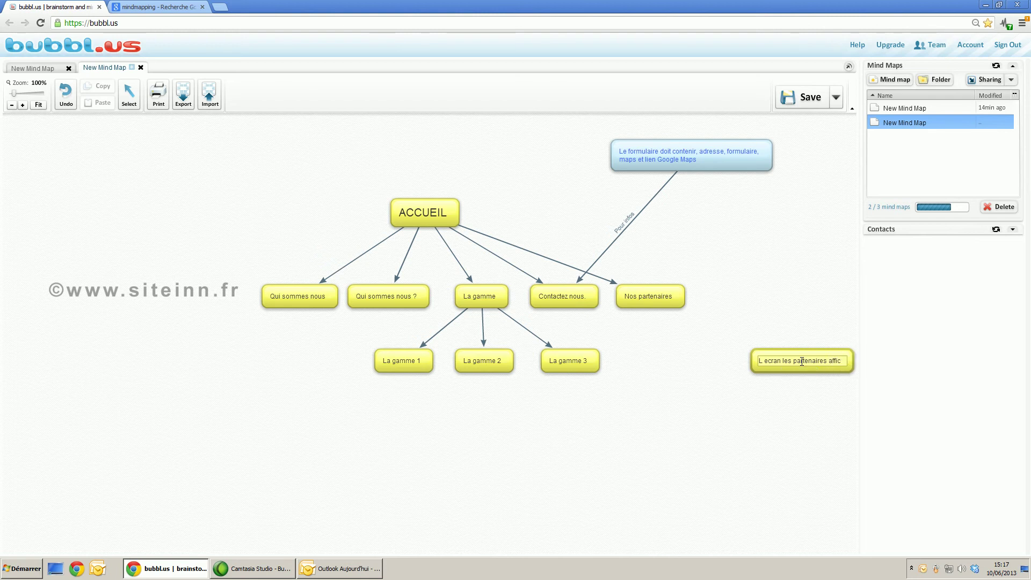
pyautogui.write('hera le logo')
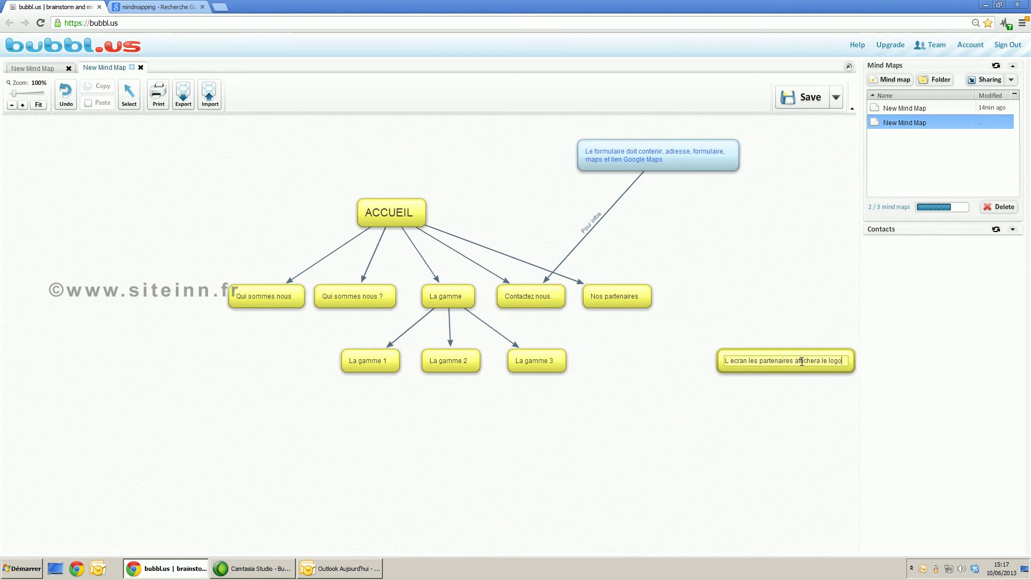
pyautogui.write(' de Site Inn')
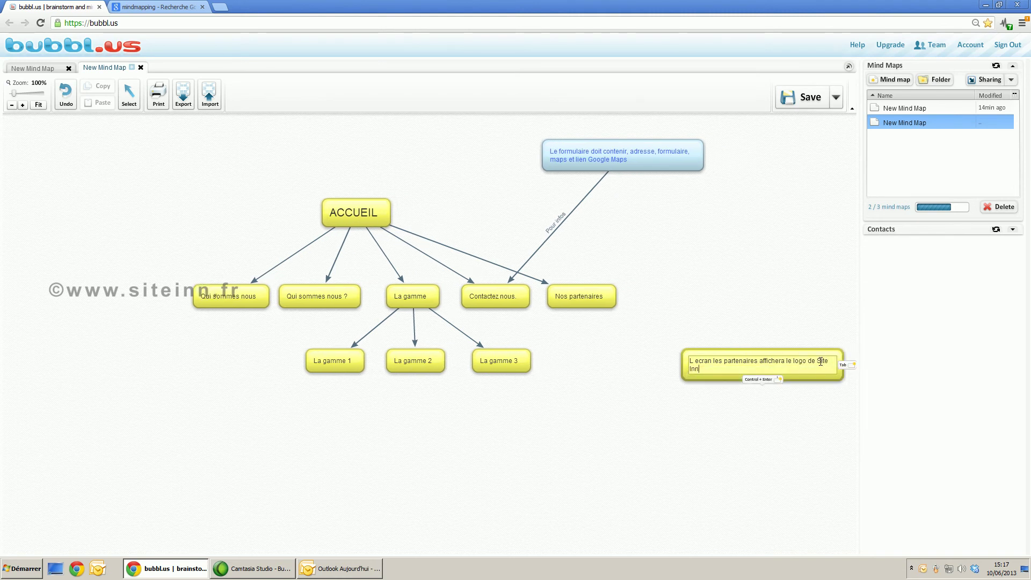
pyautogui.click(803, 417)
# Give the partners note bubble a light blue background and medium blue text.
pyautogui.moveTo(752, 351)
pyautogui.click(702, 325)
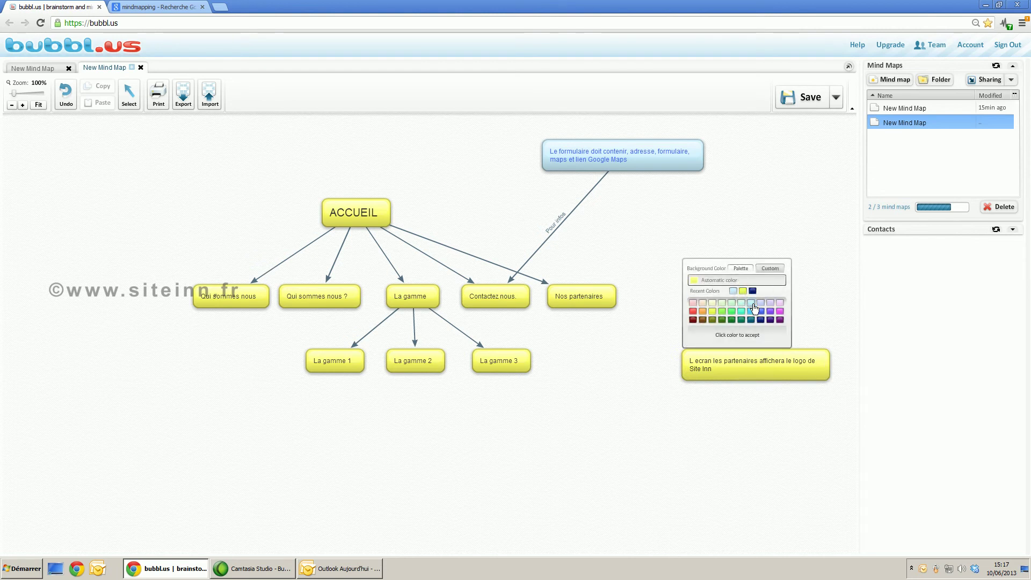
pyautogui.click(752, 305)
pyautogui.moveTo(727, 357)
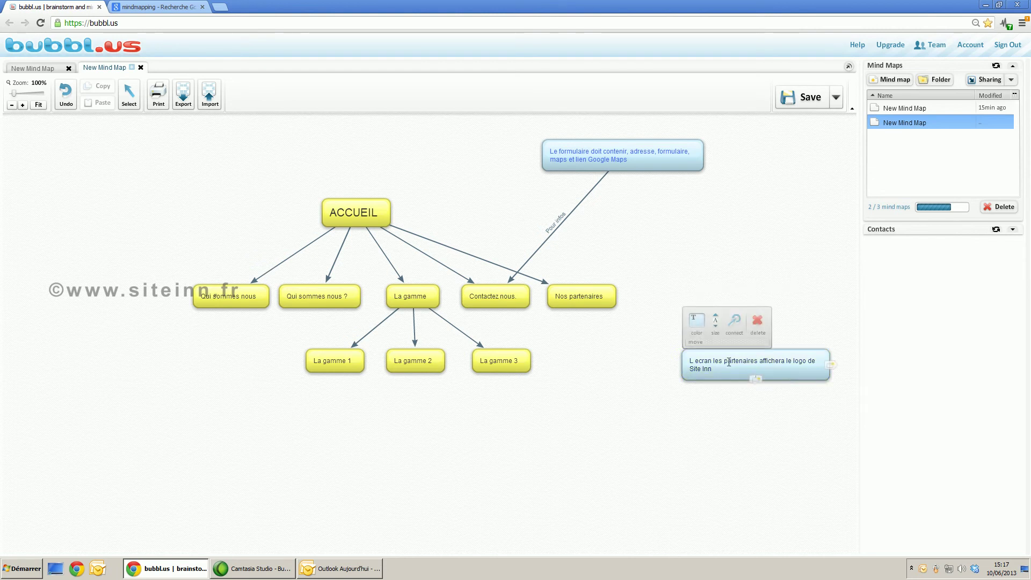
pyautogui.click(698, 324)
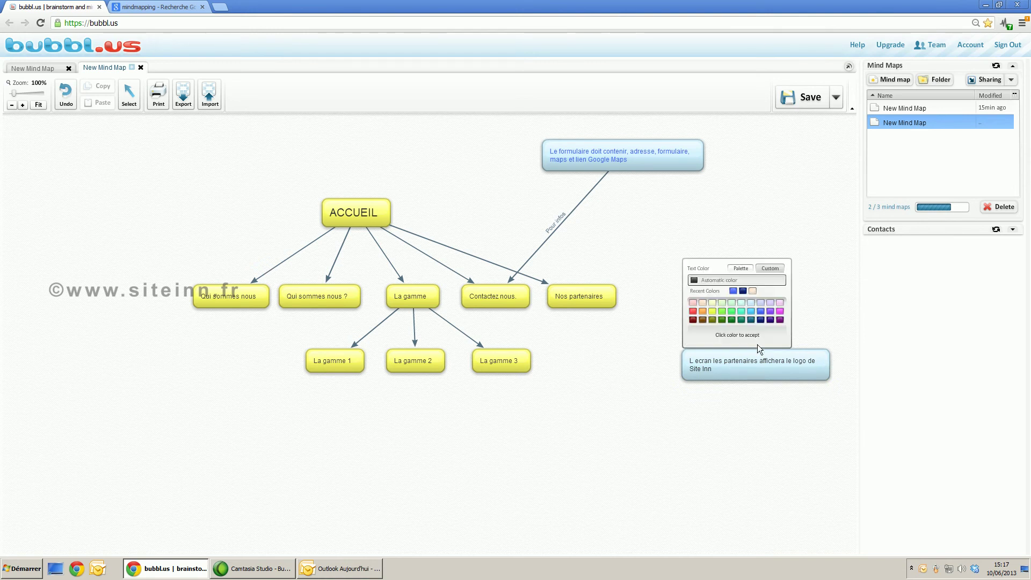
pyautogui.click(760, 314)
pyautogui.moveTo(745, 354)
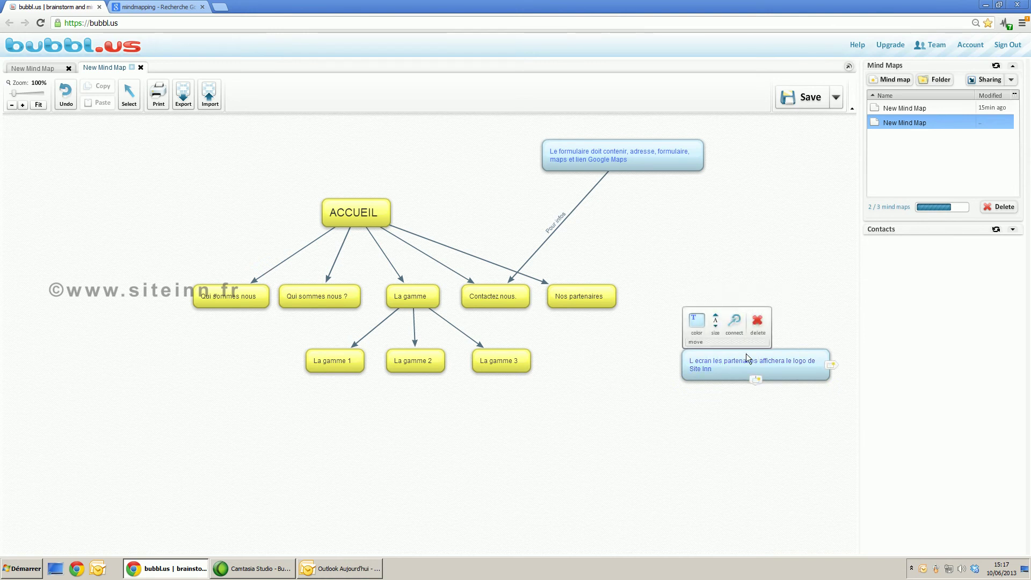
# Move the partners note above and beyond "Nos partenaires" and connect it to that bubble with a line.
pyautogui.moveTo(785, 352); pyautogui.dragTo(761, 227)
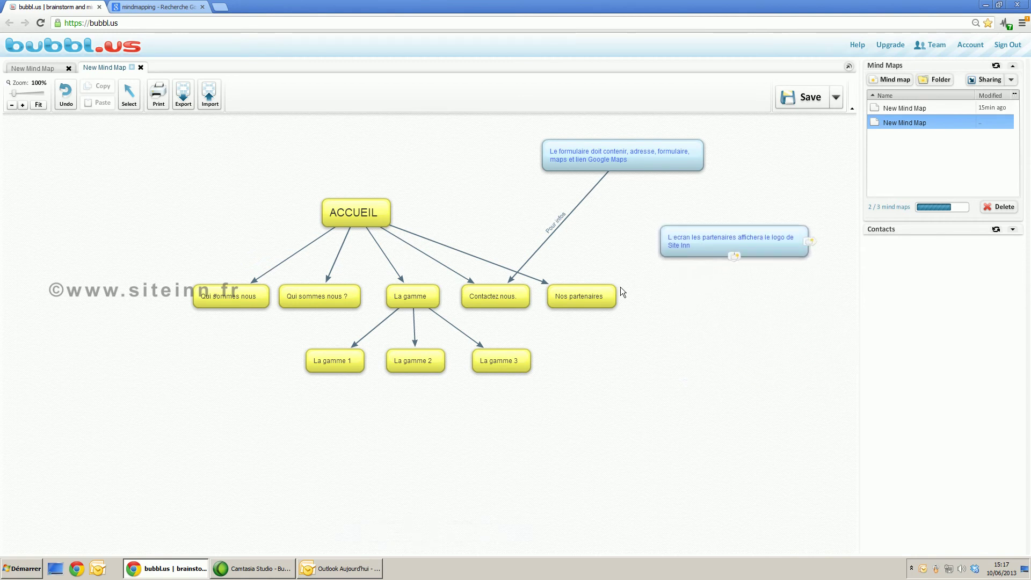
pyautogui.moveTo(766, 234)
pyautogui.moveTo(713, 198); pyautogui.dragTo(590, 288)
# Label the line between the partners note and "Nos partenaires" as "Pour infos".
pyautogui.click(649, 271)
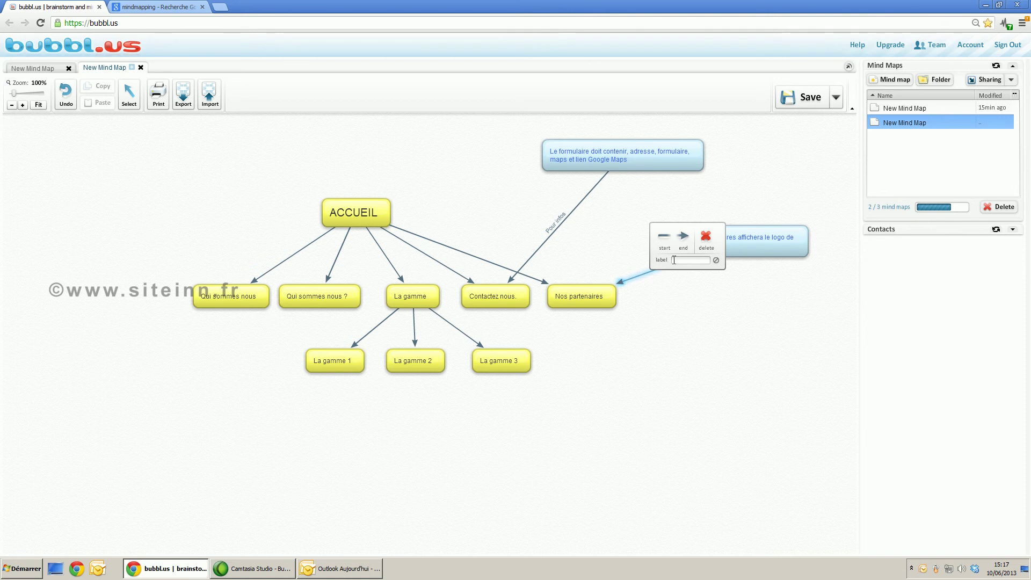
pyautogui.click(680, 260)
pyautogui.write('Po')
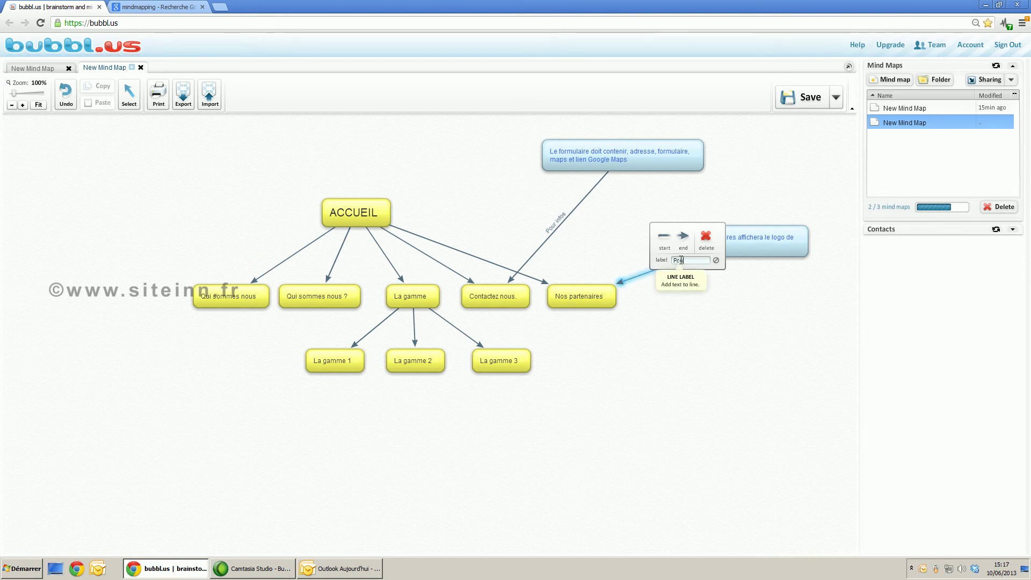
pyautogui.write('ur infos')
pyautogui.click(704, 303)
# Add an arrowhead at the note end of the line between the partners note and "Nos partenaires".
pyautogui.click(650, 272)
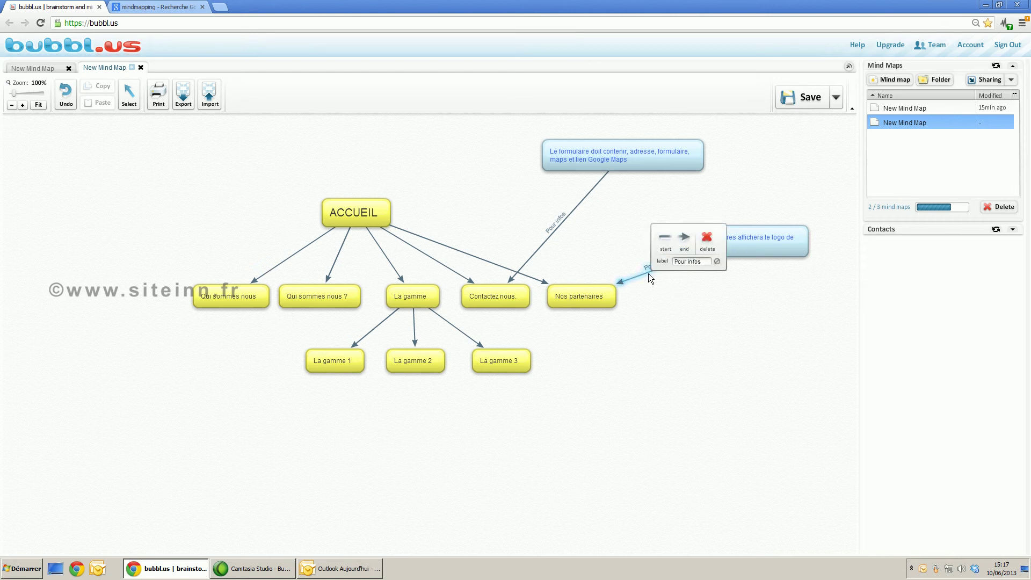
pyautogui.click(665, 238)
pyautogui.click(680, 240)
pyautogui.click(697, 317)
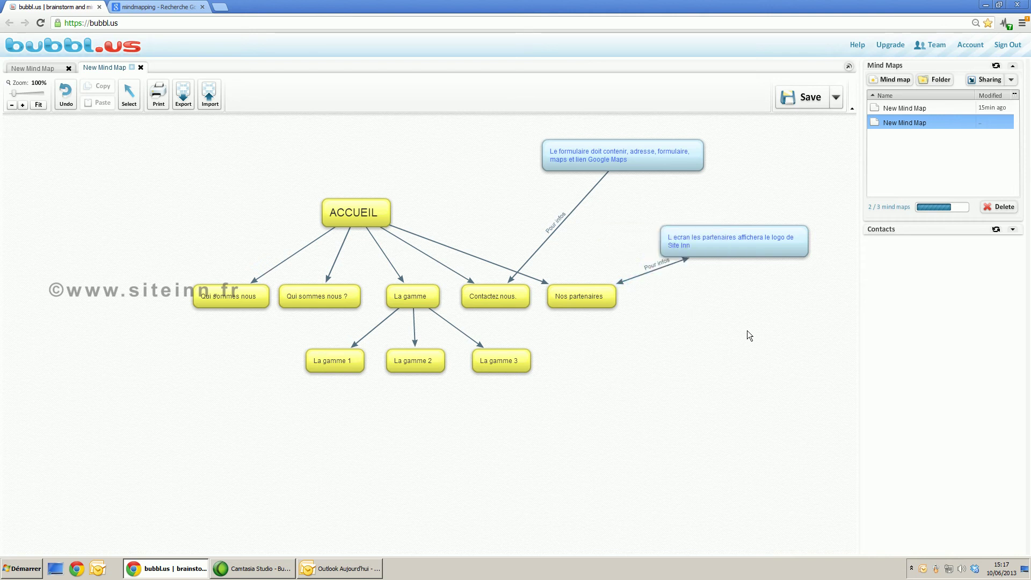
# Reverse the line between "Contactez nous." and the form note so its only arrowhead points at the note.
pyautogui.click(569, 214)
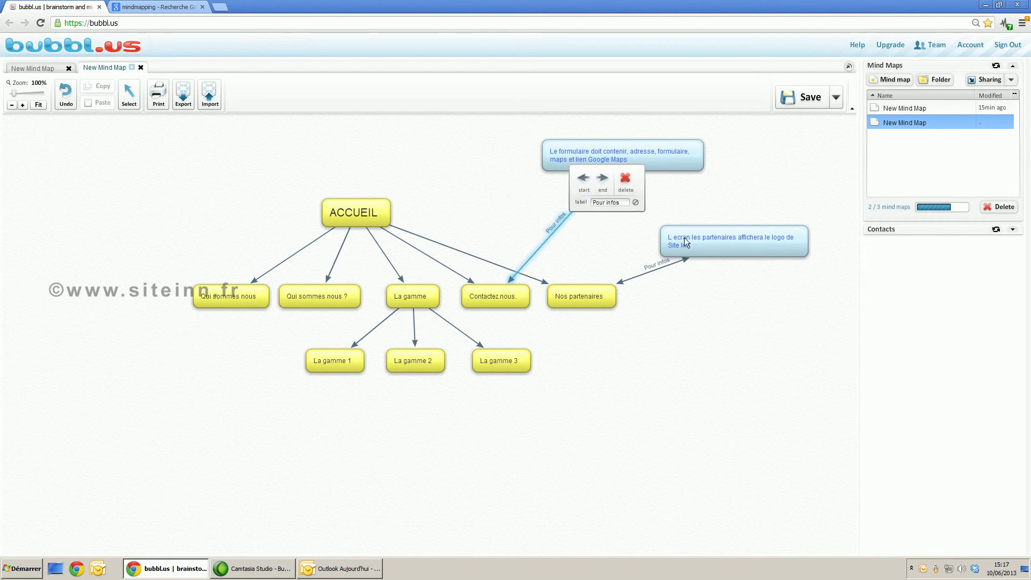
pyautogui.click(681, 207)
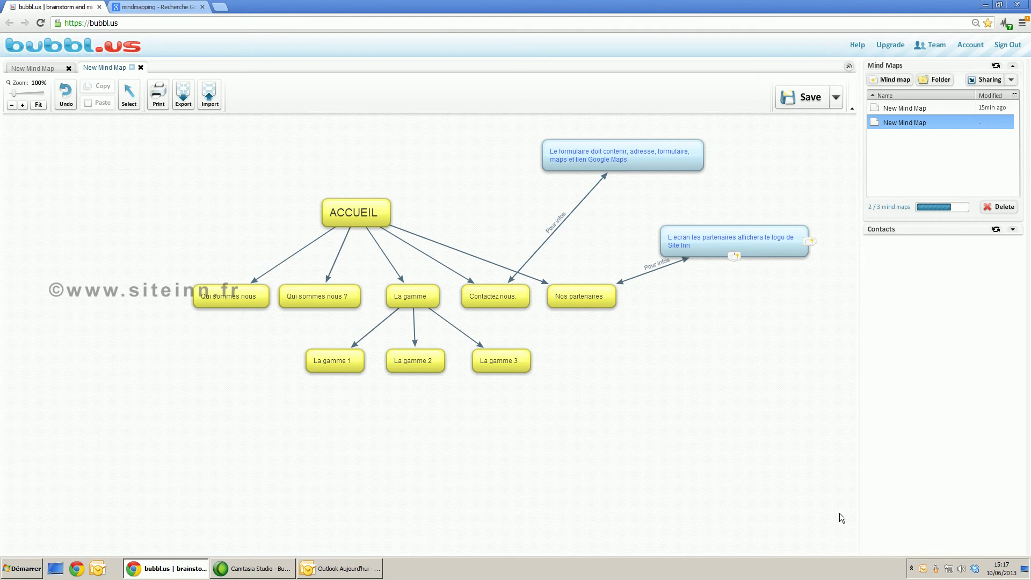
pyautogui.click(538, 250)
pyautogui.click(569, 217)
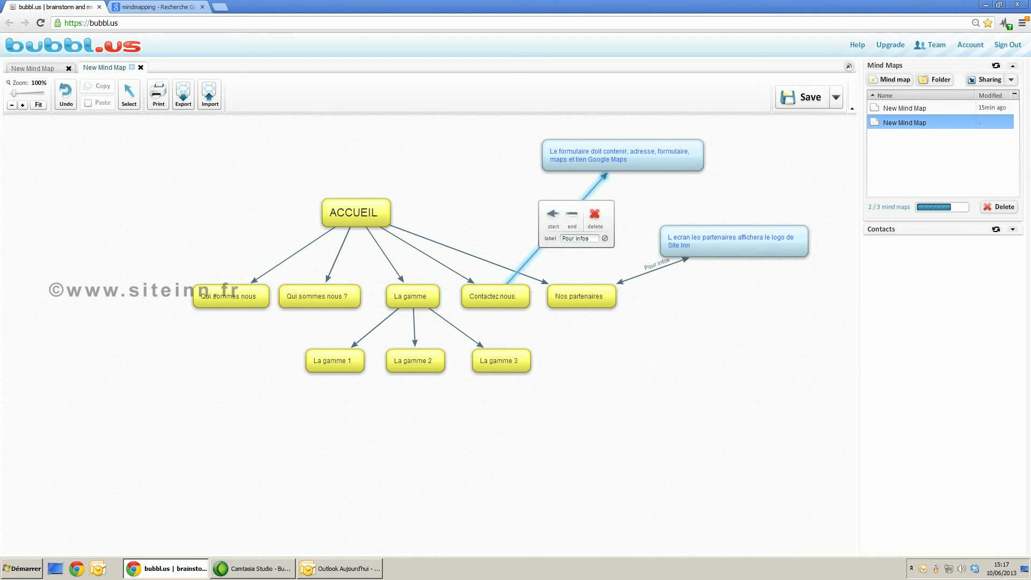
pyautogui.click(713, 370)
# Remove the arrowhead at the "Nos partenaires" end of its line to the partners note.
pyautogui.click(665, 268)
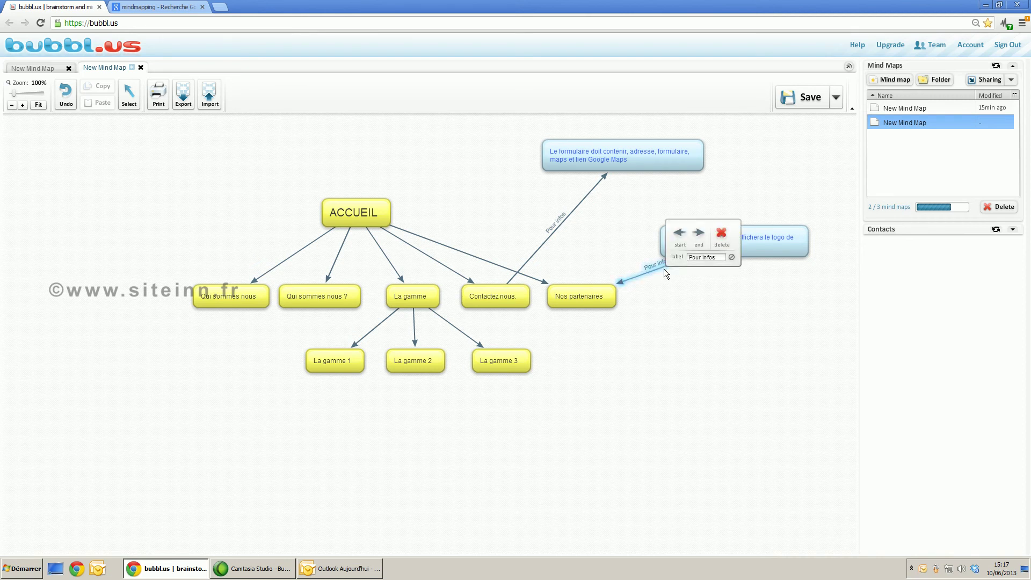
pyautogui.click(699, 236)
pyautogui.click(797, 404)
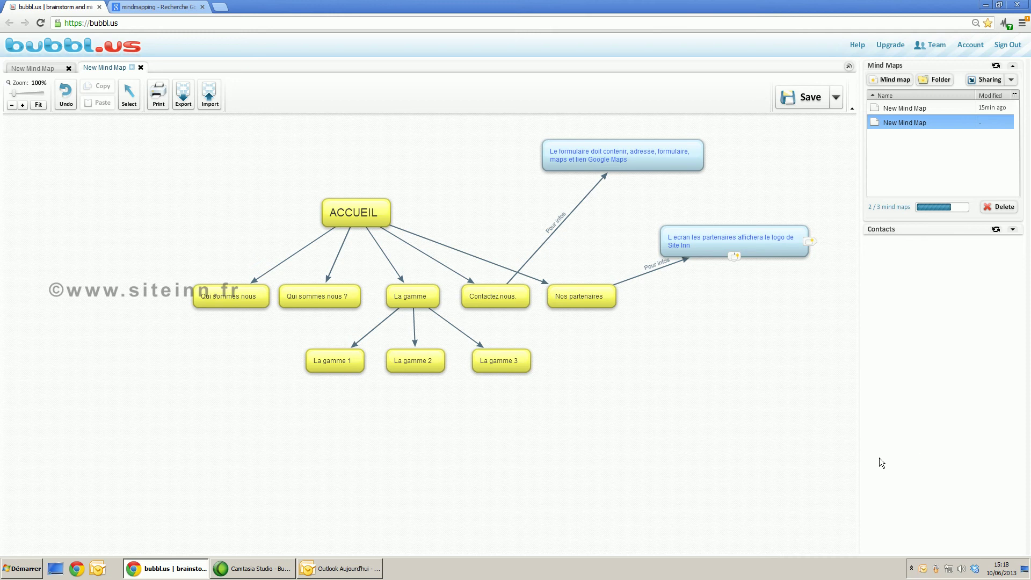
# Save the mind map and move the contact form note to just above the partners note.
pyautogui.click(806, 96)
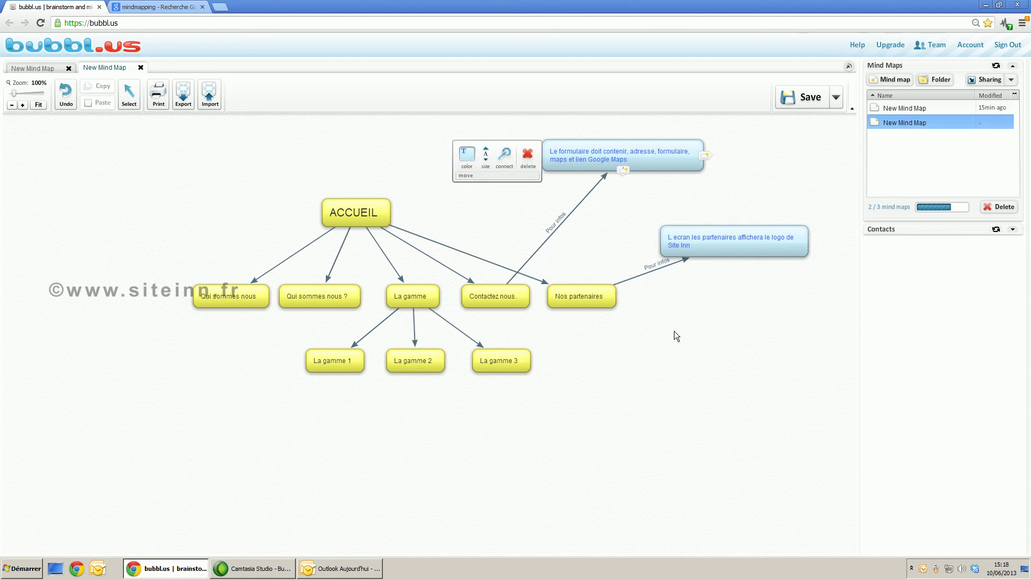
pyautogui.moveTo(659, 151); pyautogui.dragTo(757, 173)
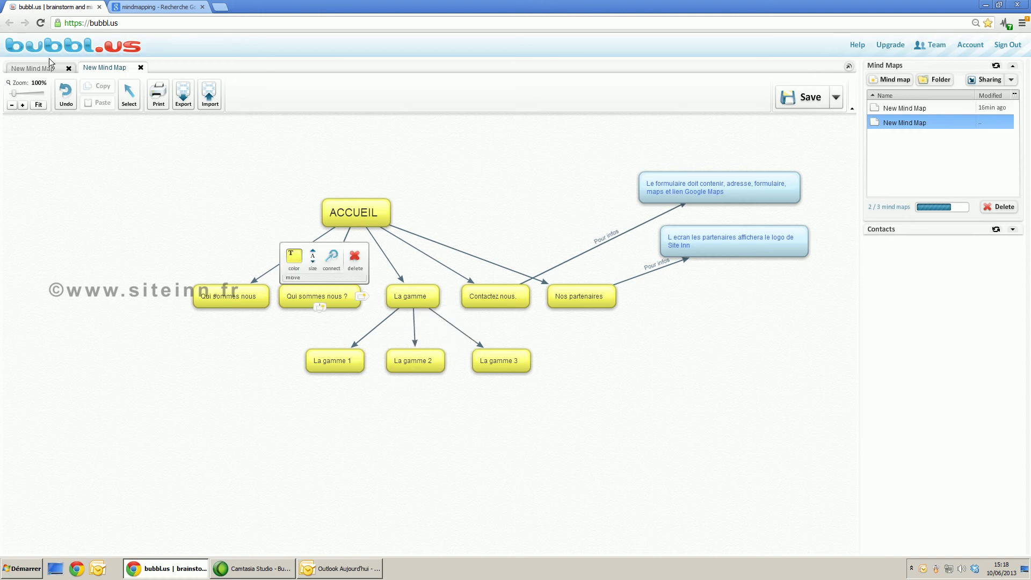
# Rename the current mind map as "MindMapTuto".
pyautogui.doubleClick(97, 70)
pyautogui.click(195, 238)
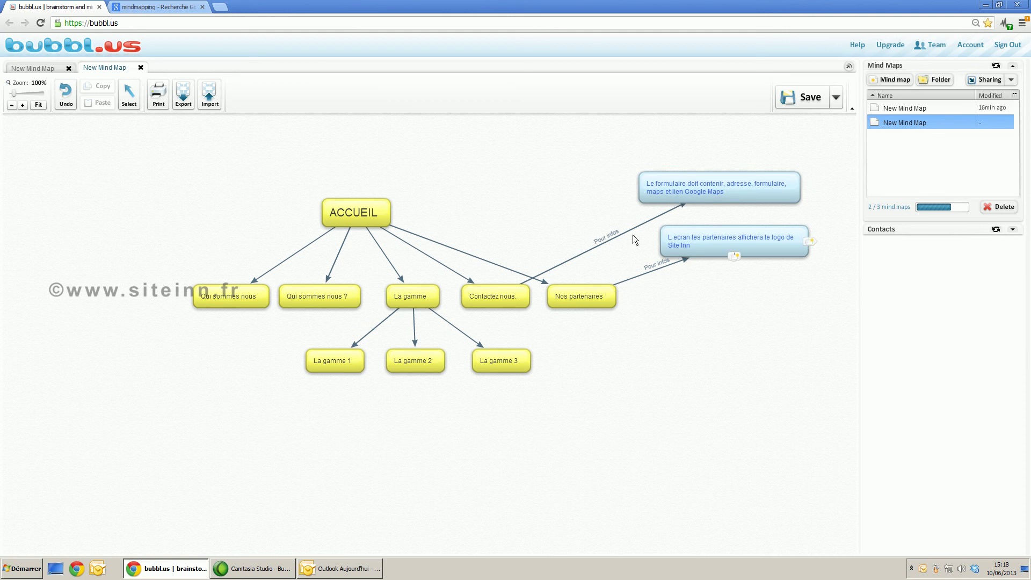
pyautogui.doubleClick(121, 69)
pyautogui.moveTo(129, 69); pyautogui.dragTo(2, 64)
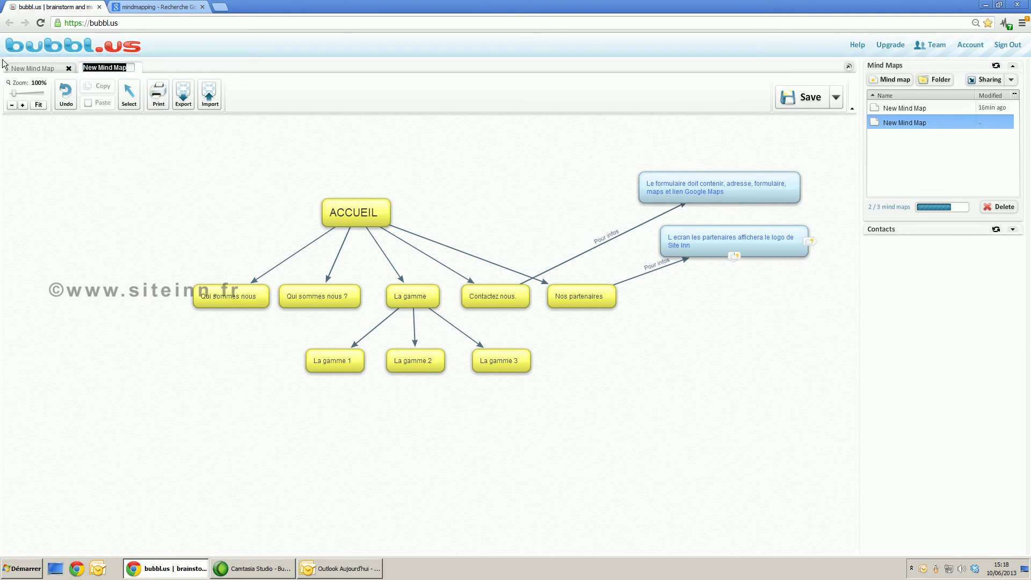
pyautogui.click(2, 101)
pyautogui.doubleClick(110, 67)
pyautogui.moveTo(126, 69); pyautogui.dragTo(18, 65)
pyautogui.write('MindMapTuto')
pyautogui.press('Return')
# Close the unused "New Mind Map" and delete it permanently from the mind map list.
pyautogui.click(41, 69)
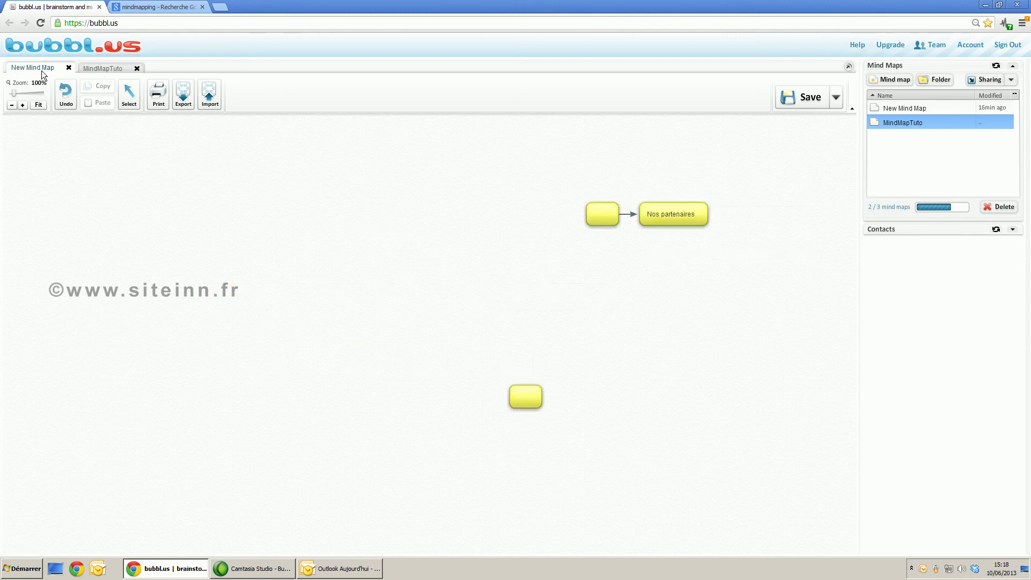
pyautogui.click(92, 68)
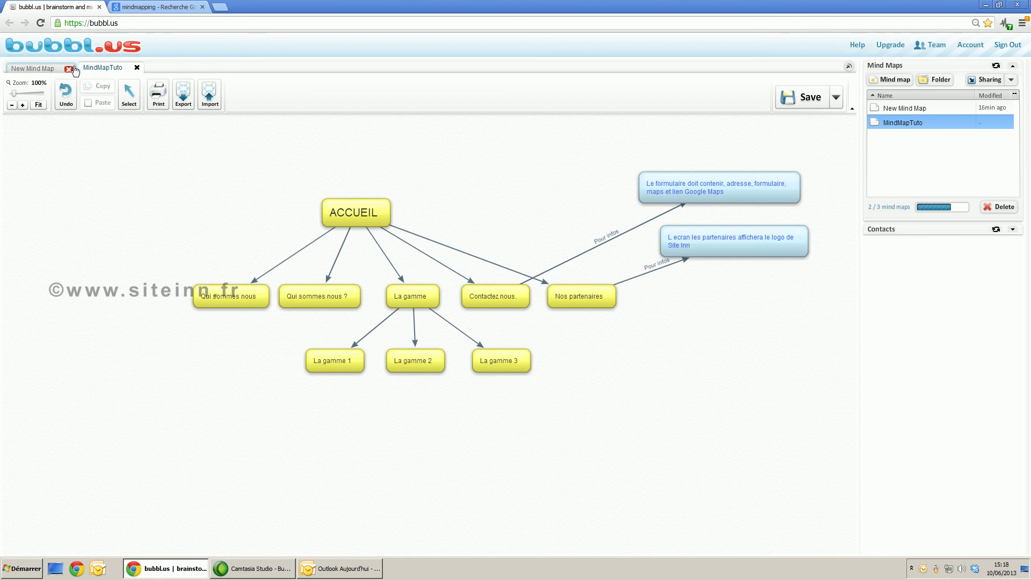
pyautogui.click(69, 68)
pyautogui.click(902, 109)
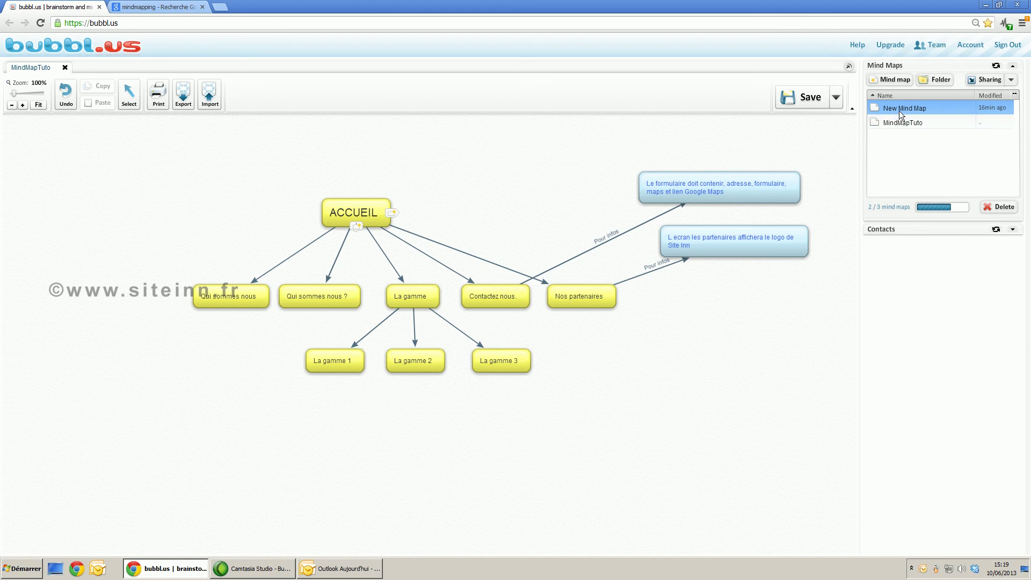
pyautogui.click(998, 207)
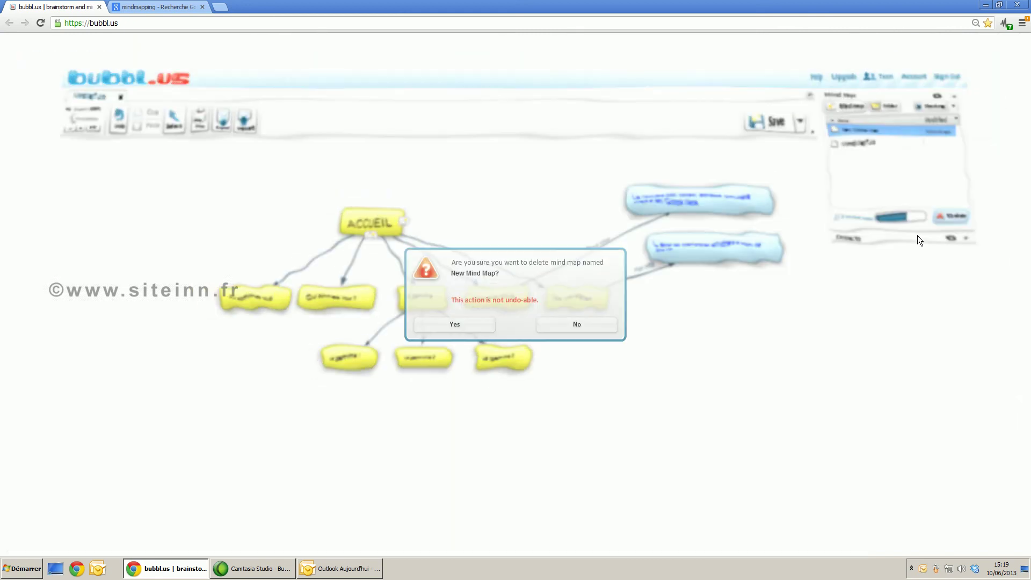
pyautogui.click(475, 326)
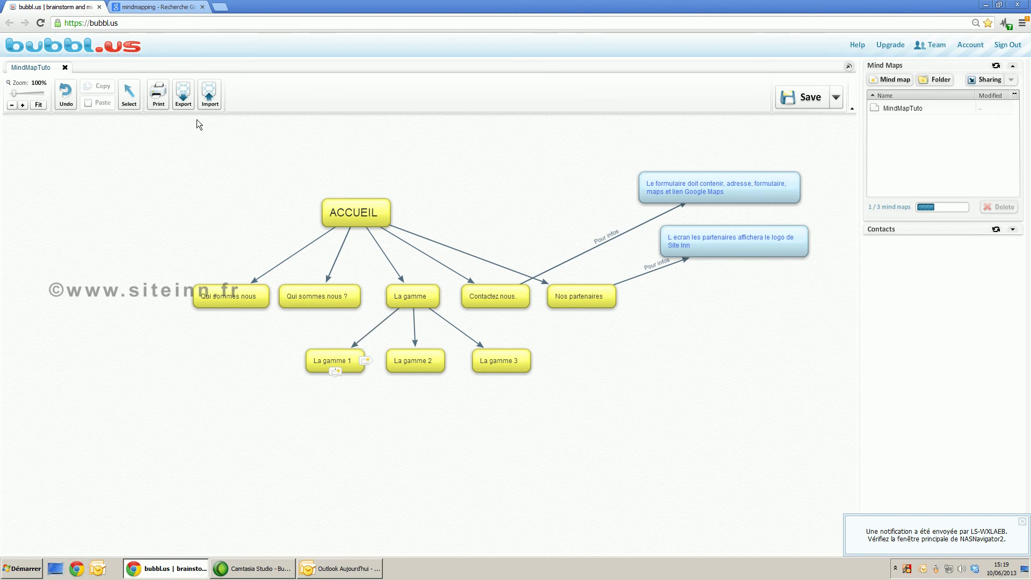
# Preview the entire mind map for printing on one Letter page in landscape, and cancel the print.
pyautogui.click(158, 94)
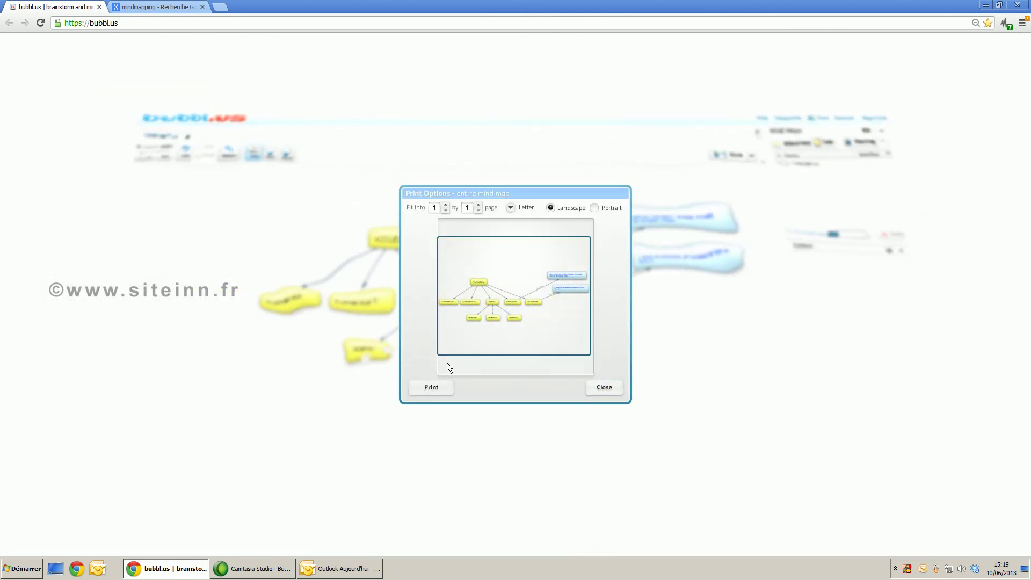
pyautogui.click(428, 390)
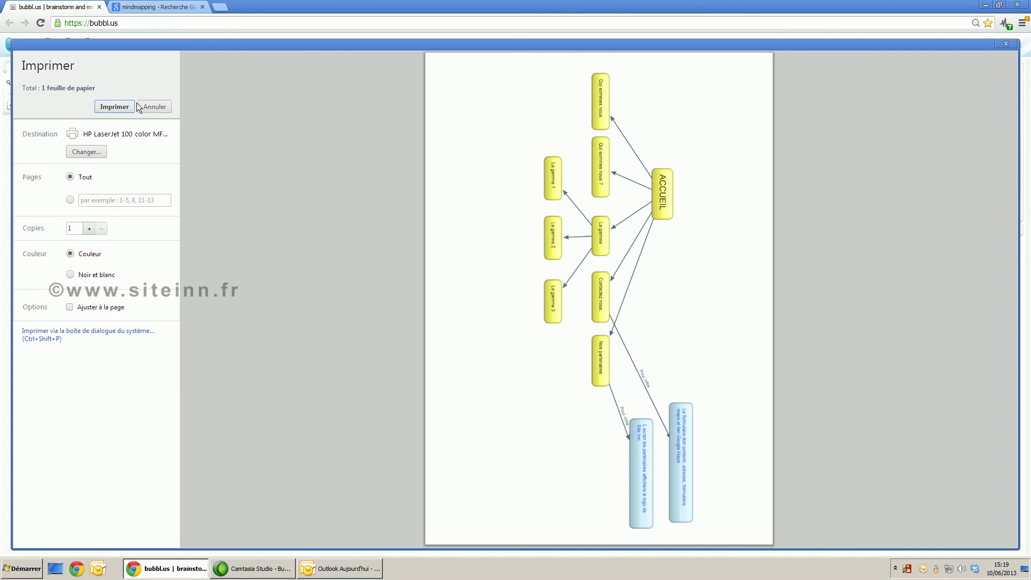
pyautogui.click(155, 106)
# Examine the export options for the entire mind map and close them without exporting.
pyautogui.click(182, 94)
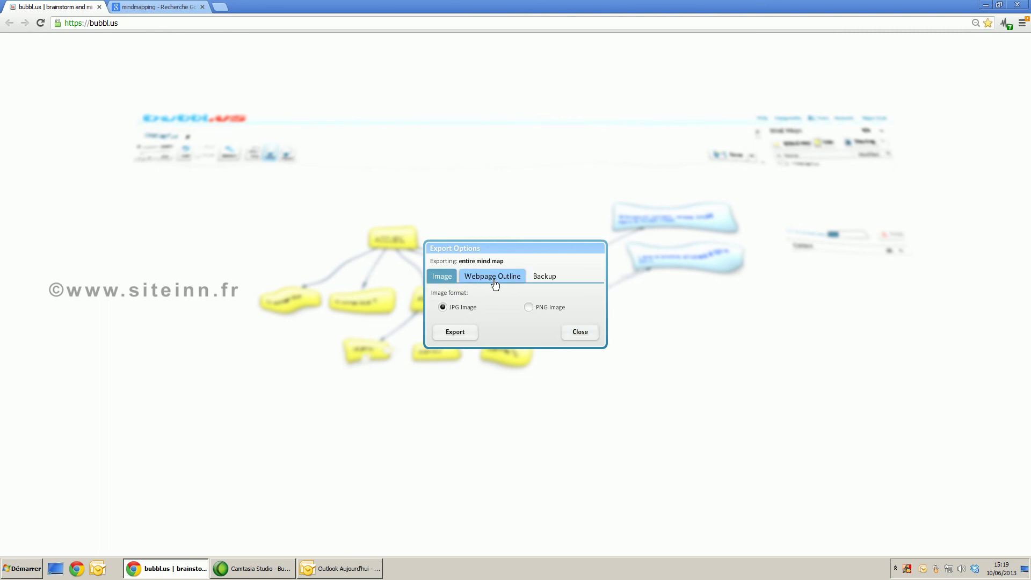
pyautogui.click(588, 338)
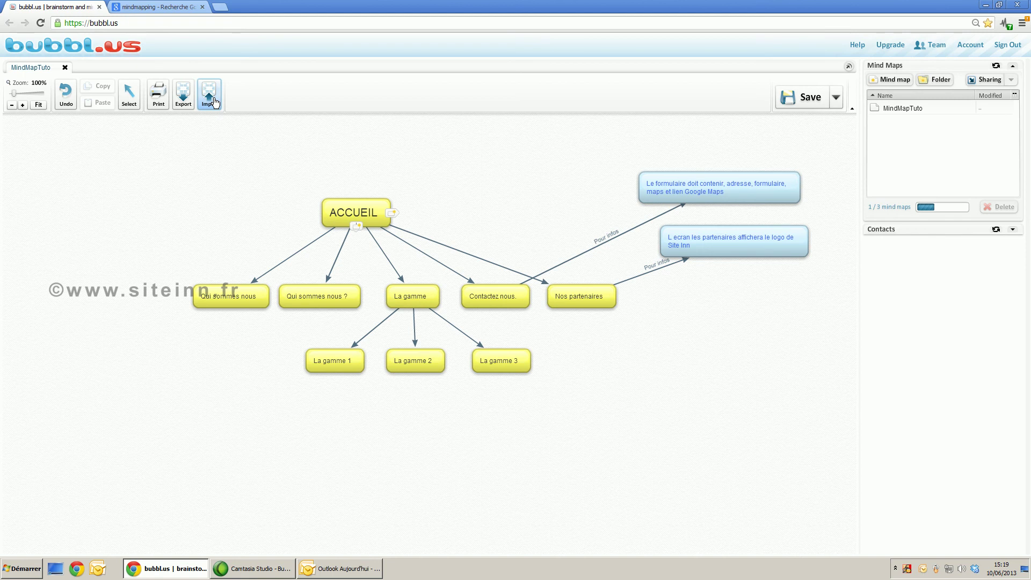
pyautogui.moveTo(700, 185)
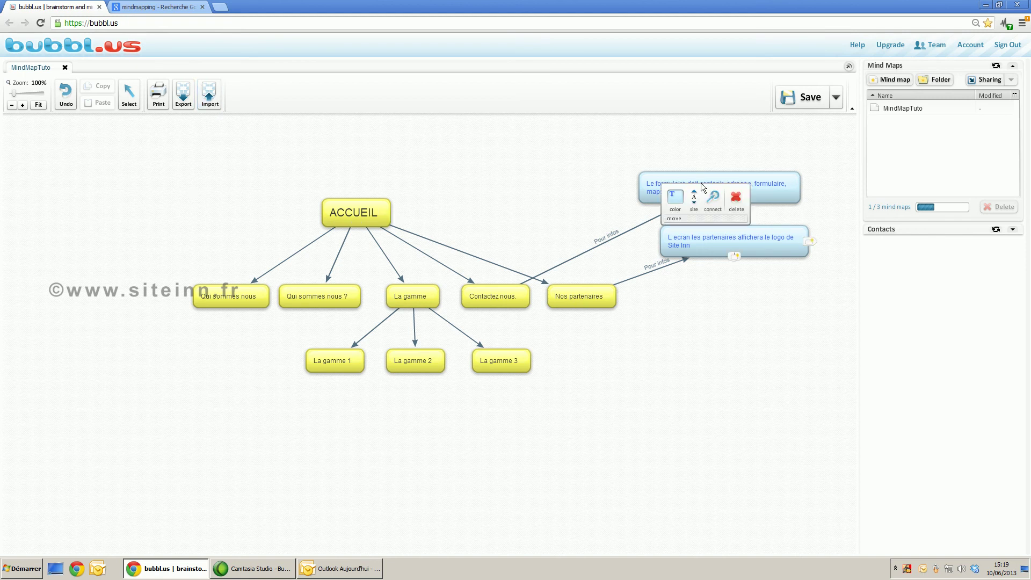